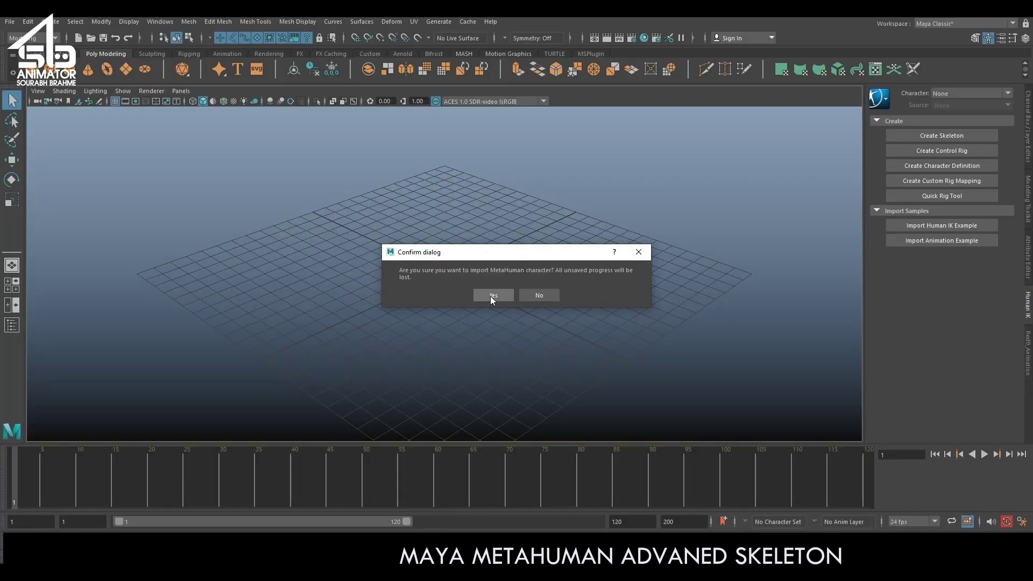
# Step: Confirm the MetaHuman import, then select and drag a mouth face control to test it
pyautogui.click(491, 296)
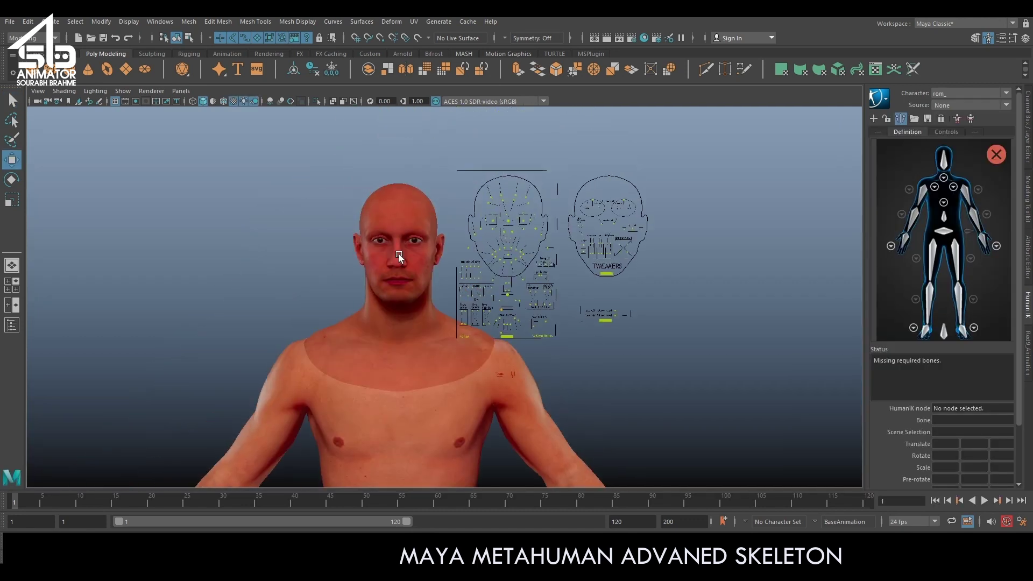
pyautogui.click(648, 251)
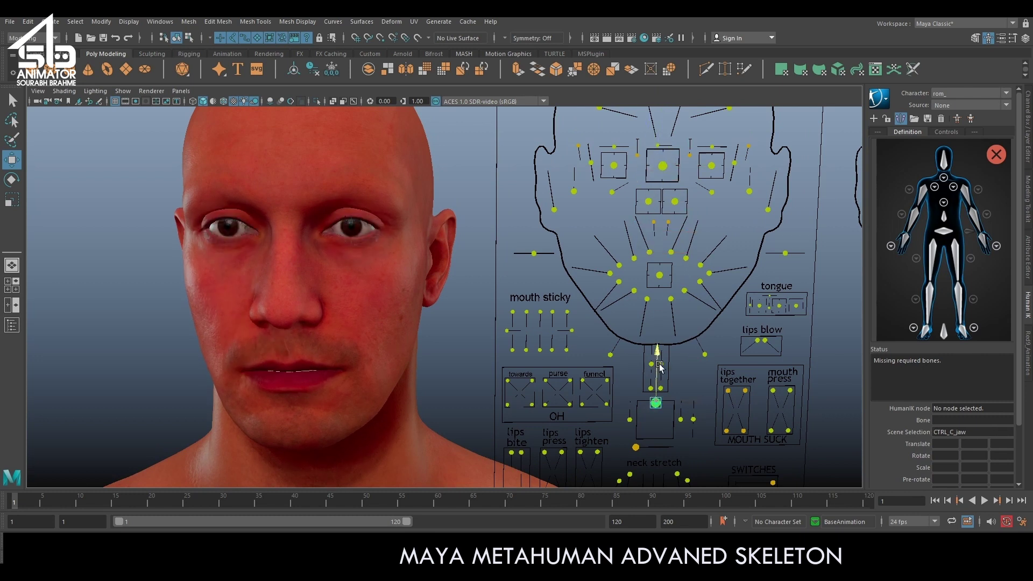
pyautogui.moveTo(533, 253); pyautogui.dragTo(523, 253)
pyautogui.scroll(-3, 781, 334)
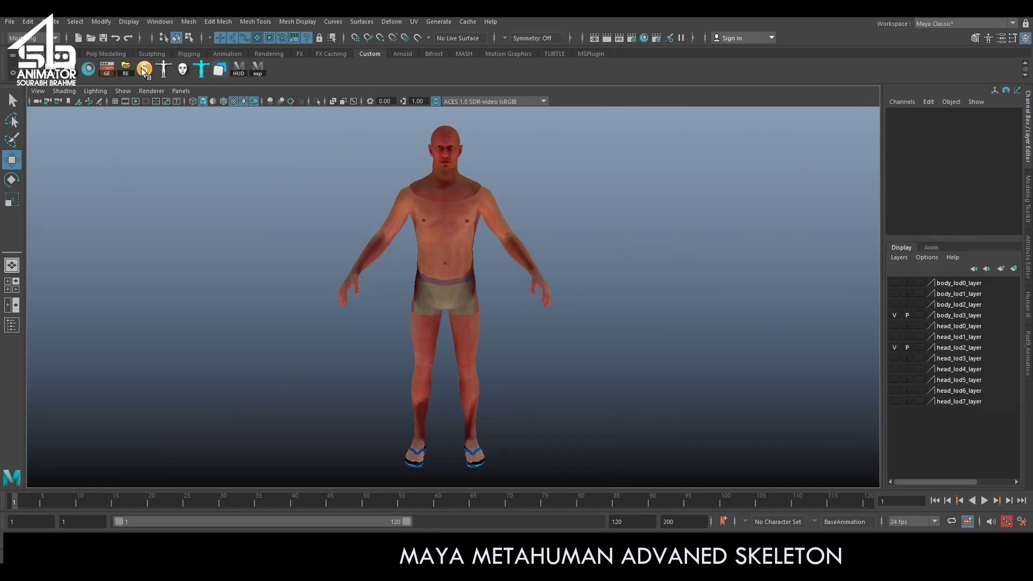
# Step: Build the AdvancedSkeleton rig on the MetaHuman body using NameMatcher's Create + Place FitSkeleton
pyautogui.click(142, 69)
pyautogui.click(74, 288)
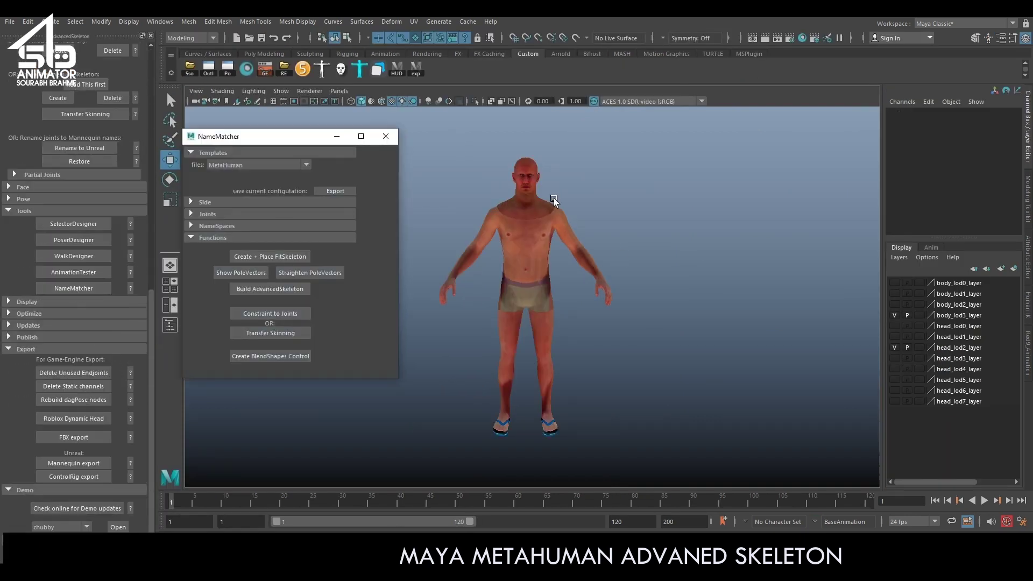
pyautogui.click(274, 256)
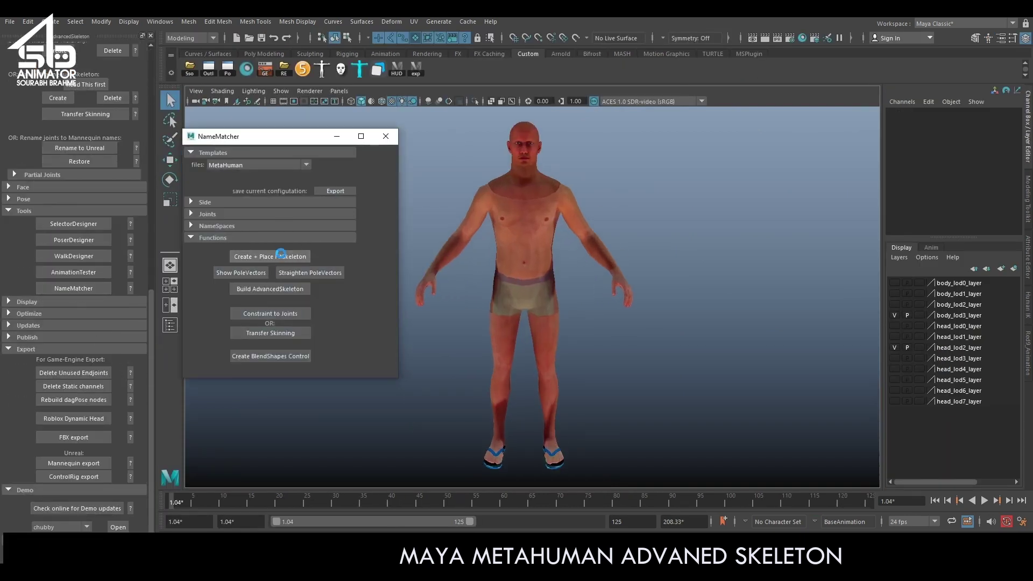
pyautogui.click(272, 288)
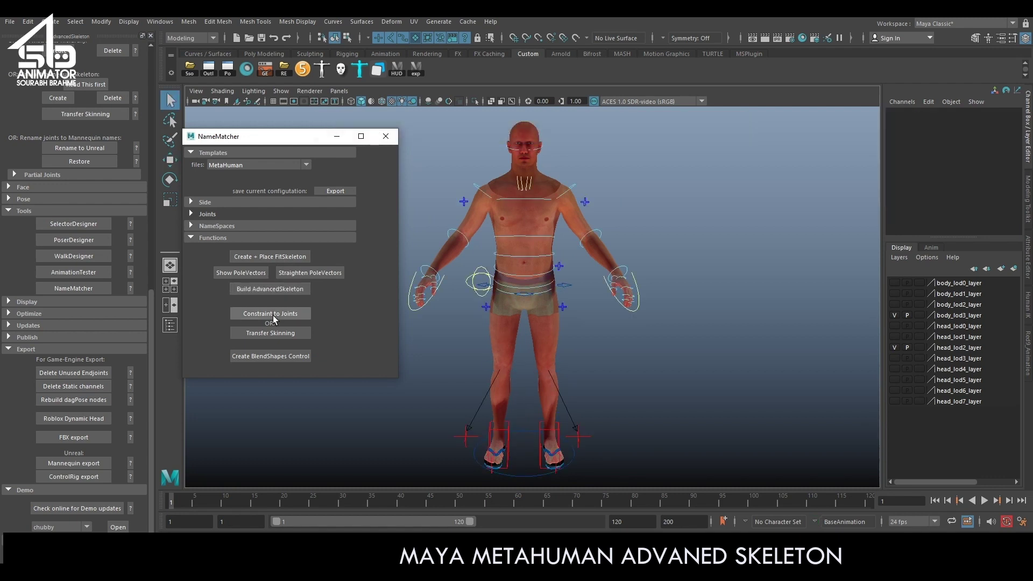
pyautogui.click(386, 136)
# Step: Select the right elbow FK, chest FK and left foot IK controls to test them
pyautogui.click(458, 237)
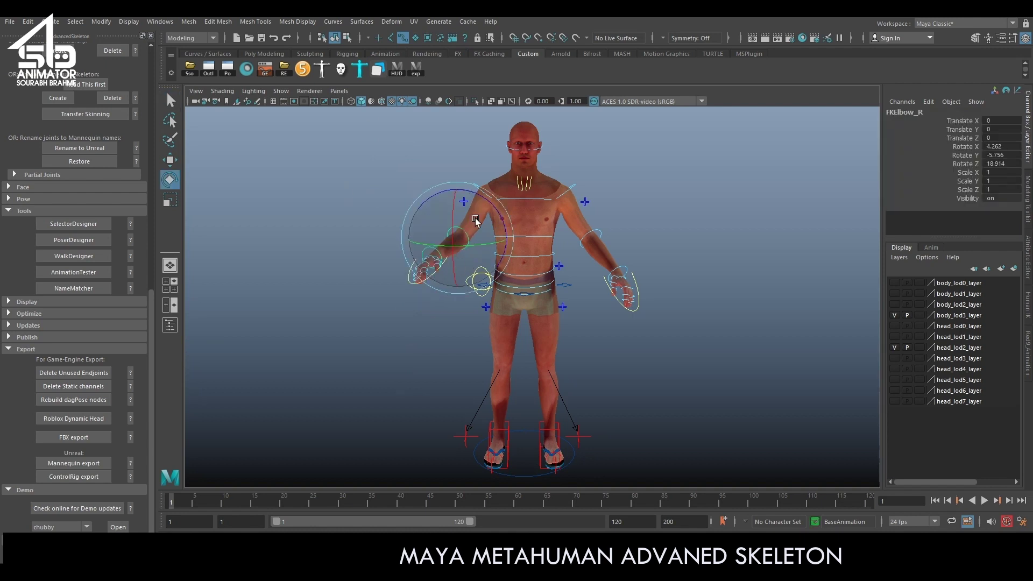
pyautogui.click(539, 207)
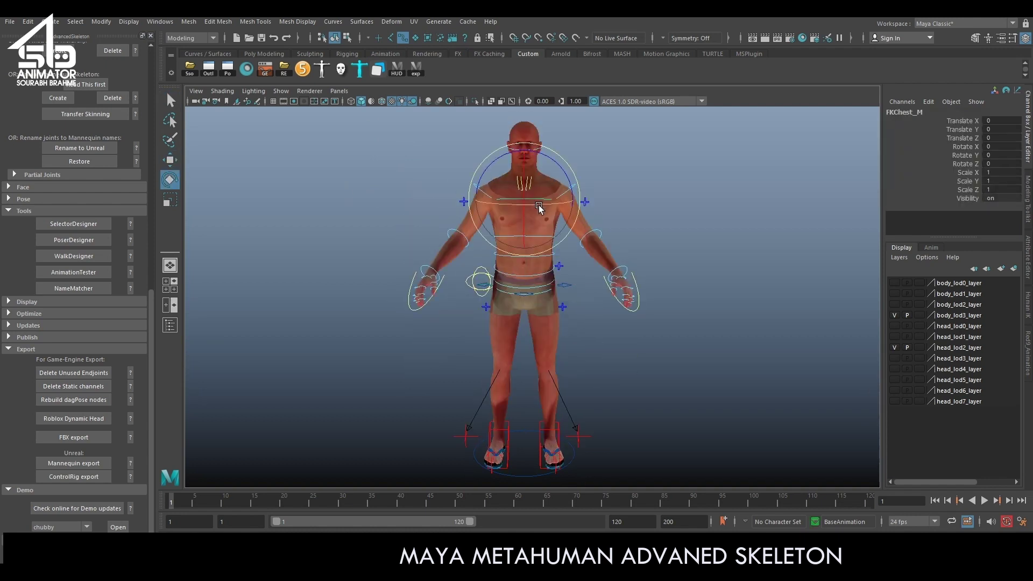
pyautogui.click(549, 439)
# Step: Upload Manny.fbx to Mixamo, place the wrist markers and start auto-rigging
pyautogui.press('w')
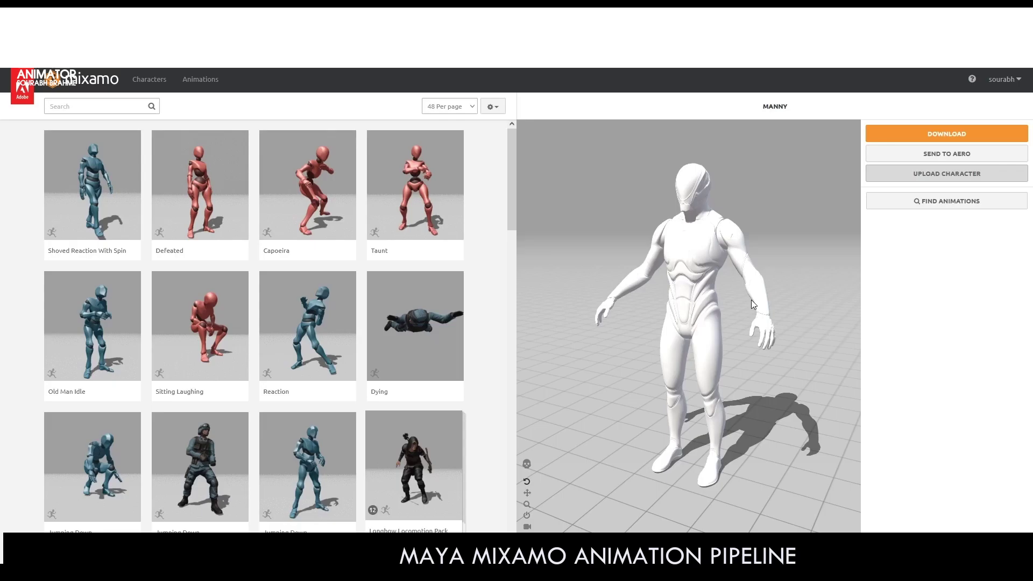
pyautogui.click(914, 177)
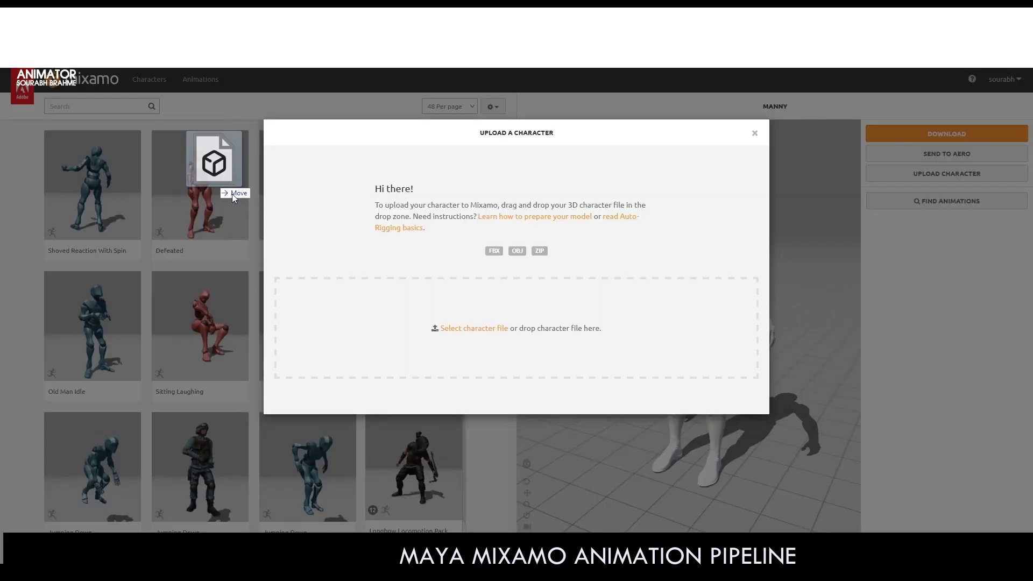
pyautogui.moveTo(175, 135); pyautogui.dragTo(457, 338)
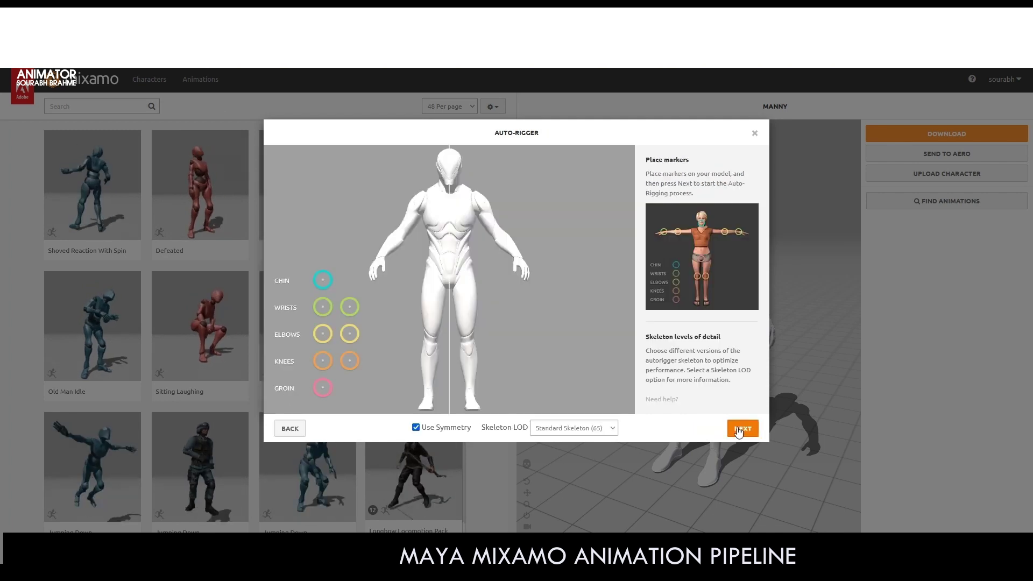
pyautogui.moveTo(323, 307); pyautogui.dragTo(382, 269)
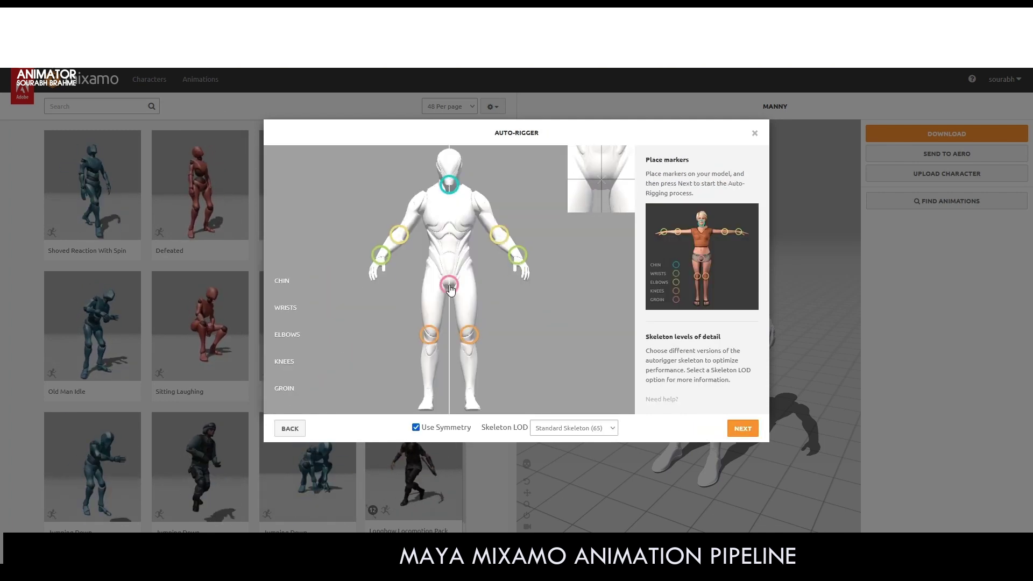
pyautogui.click(738, 428)
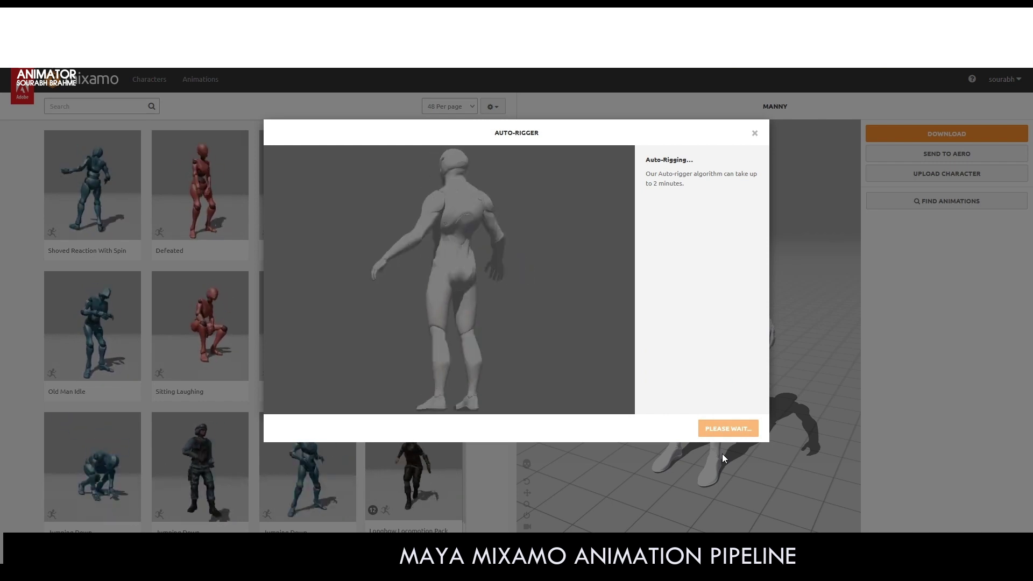
# Step: Accept the auto-rig, download the character as an FBX in the chosen pose, and bring it into Maya
pyautogui.click(742, 429)
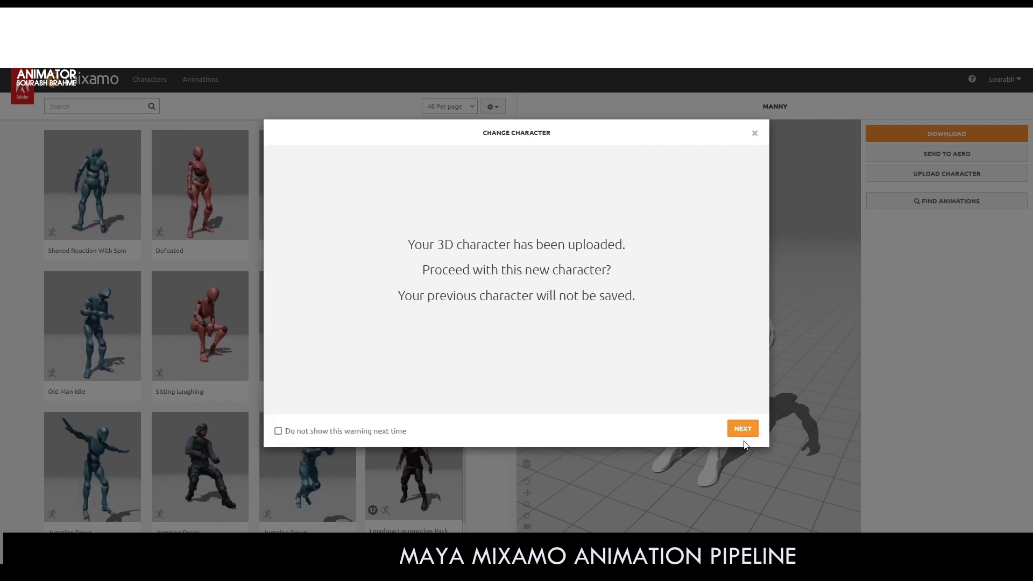
pyautogui.click(868, 138)
pyautogui.click(608, 178)
pyautogui.click(554, 195)
pyautogui.click(667, 219)
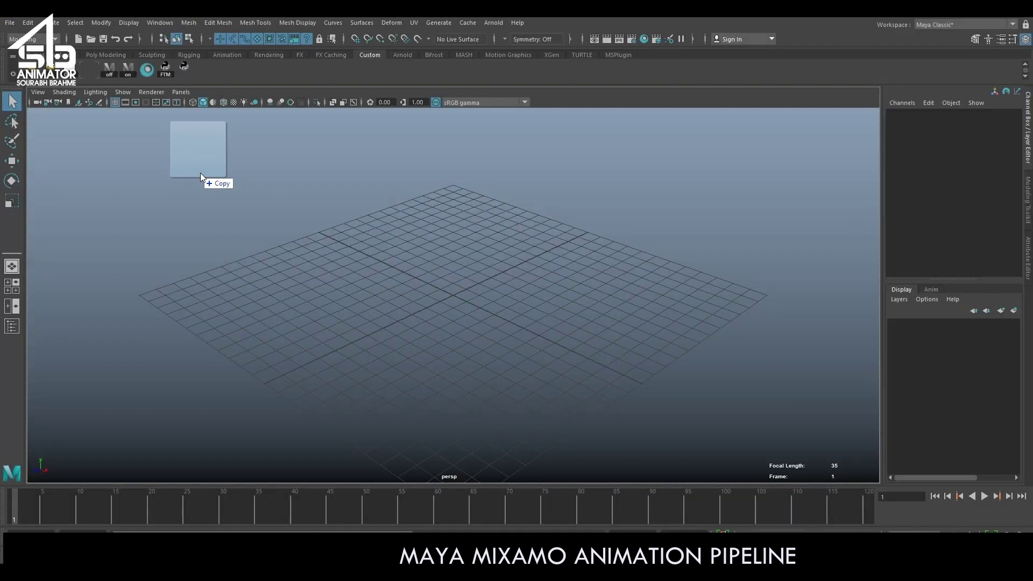
pyautogui.moveTo(200, 177); pyautogui.dragTo(411, 265)
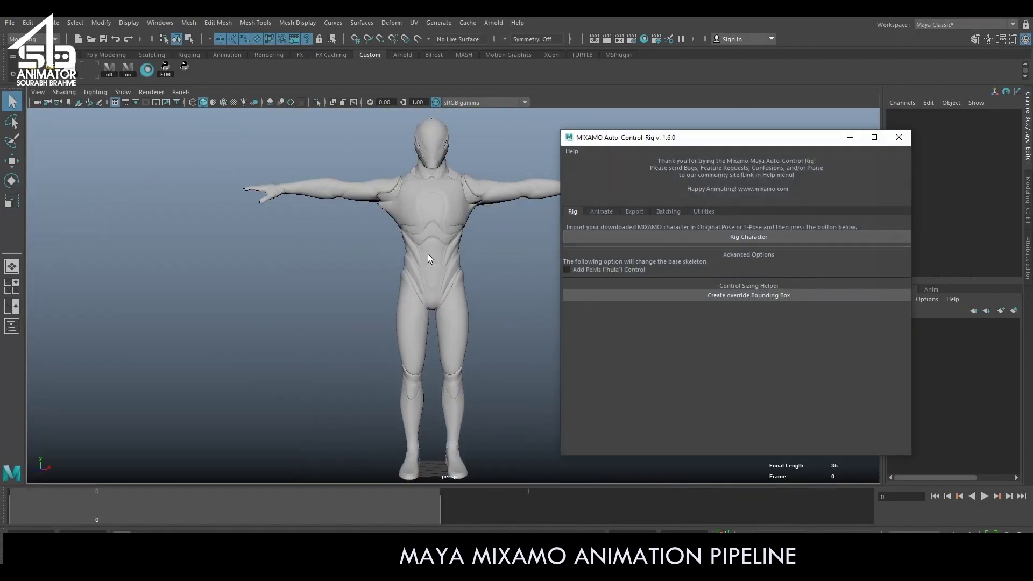
# Step: Build the Mixamo control rig, then test the left foot IK, Spine2 and left arm controls
pyautogui.click(717, 237)
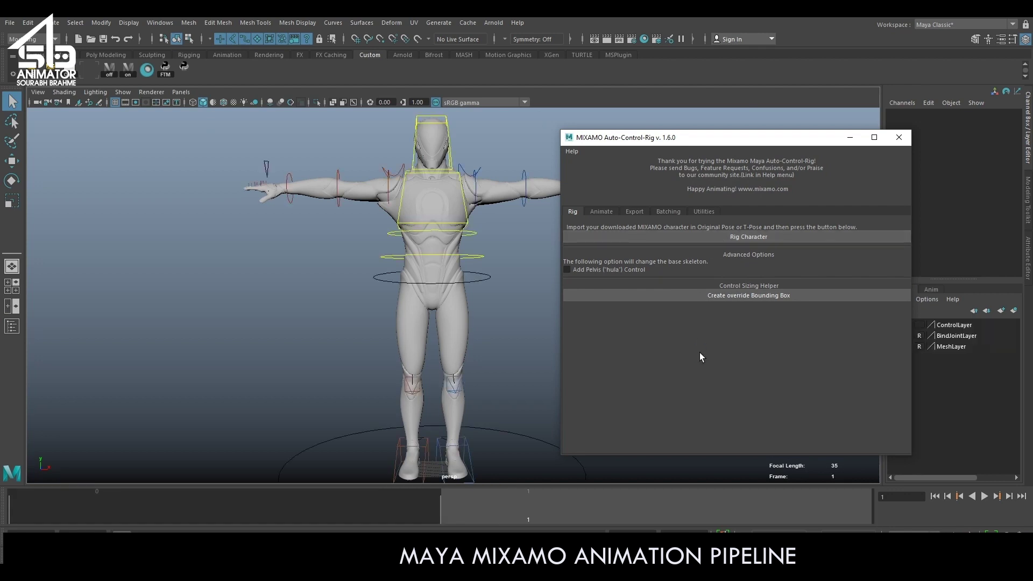
pyautogui.click(897, 139)
pyautogui.click(245, 41)
pyautogui.click(449, 429)
pyautogui.press('w')
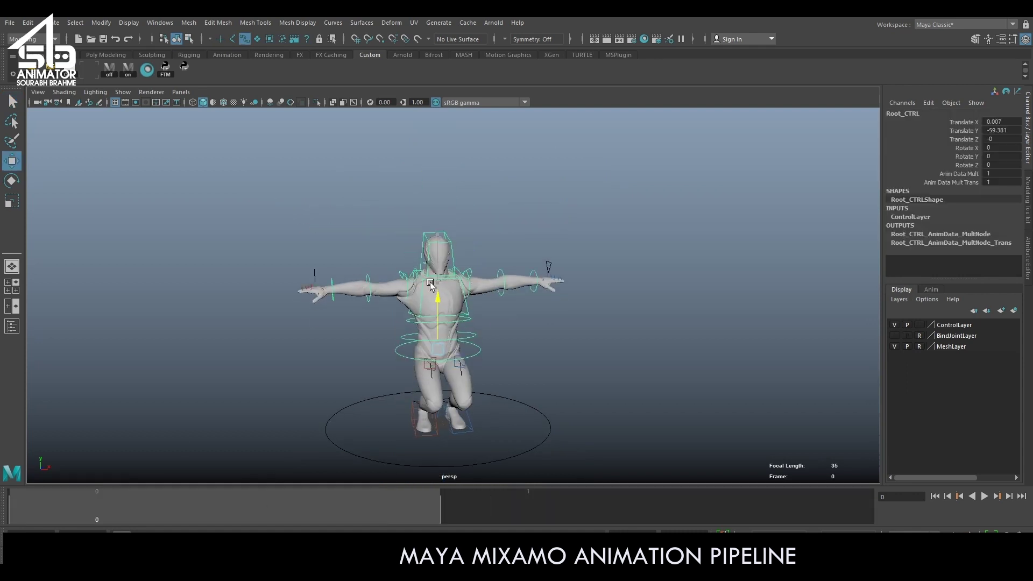
pyautogui.click(445, 247)
pyautogui.press('e')
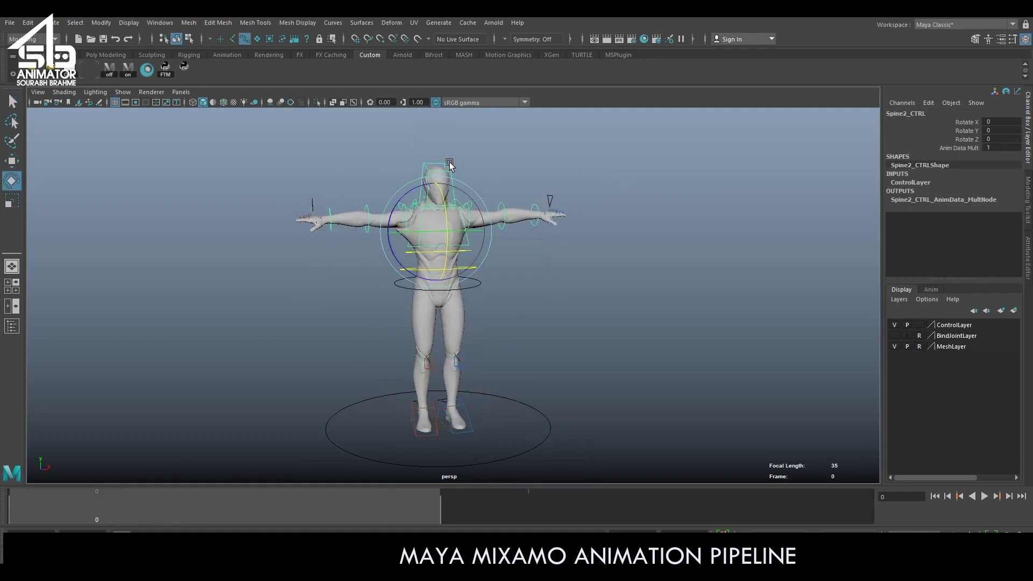
pyautogui.click(366, 217)
pyautogui.click(658, 280)
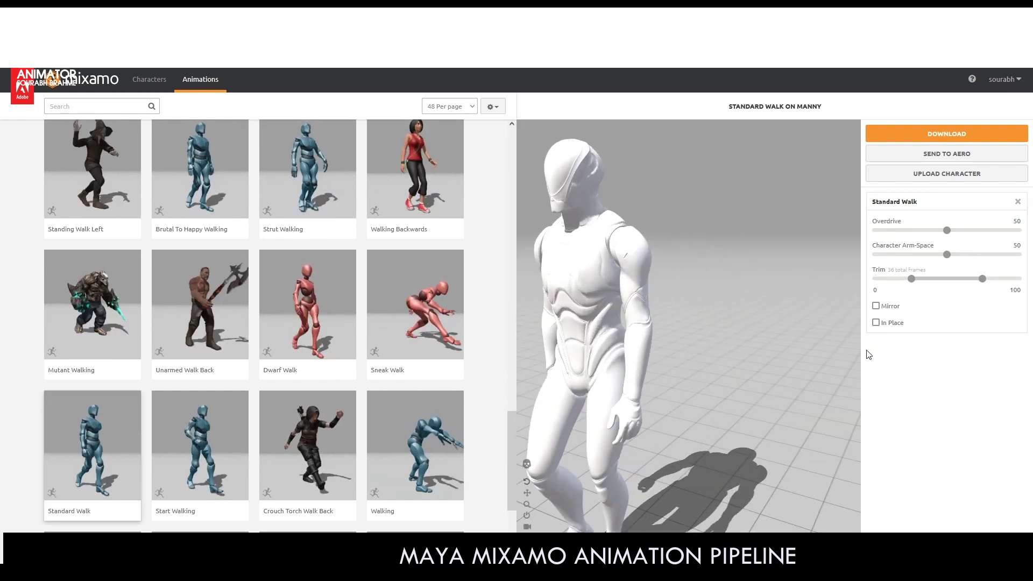
# Step: Enable In Place for Standard Walk and download it with the chosen skin option
pyautogui.click(875, 323)
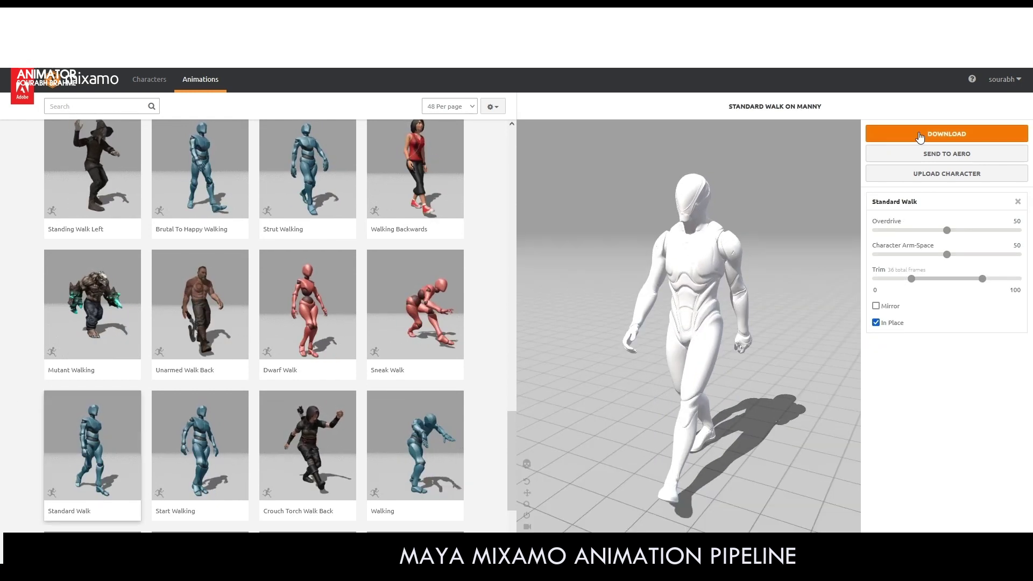
pyautogui.click(919, 137)
pyautogui.click(604, 177)
pyautogui.click(570, 199)
pyautogui.click(663, 257)
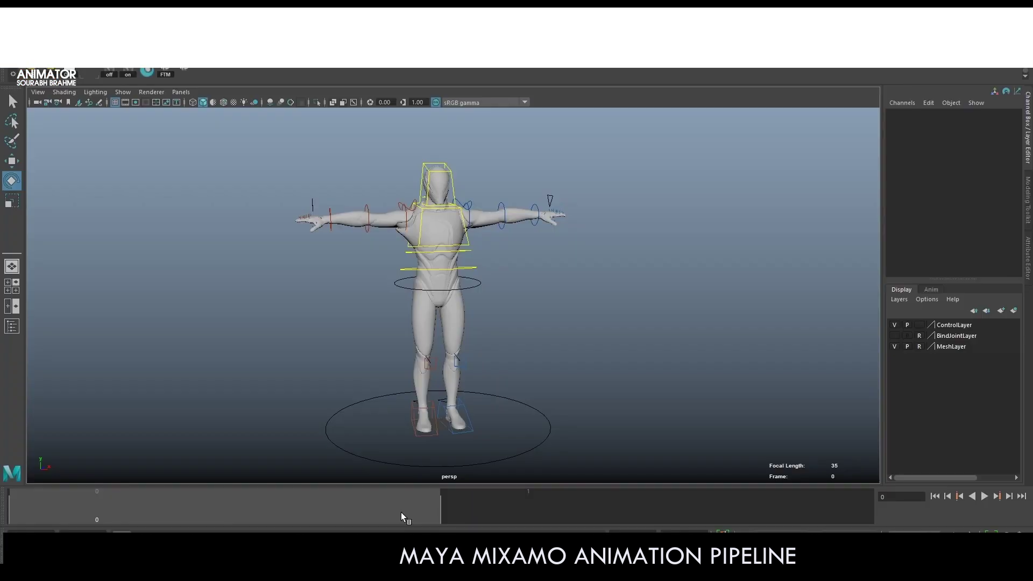
# Step: Load Standard Walk.fbx onto Manny's control rig through the Auto-Control-Rig animation import
pyautogui.click(186, 69)
pyautogui.click(601, 211)
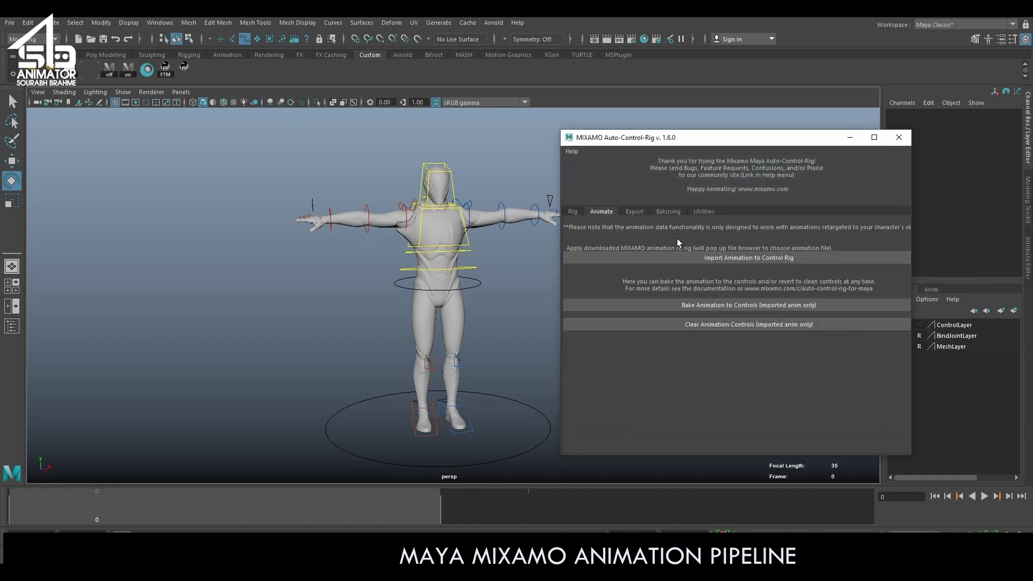
pyautogui.click(730, 258)
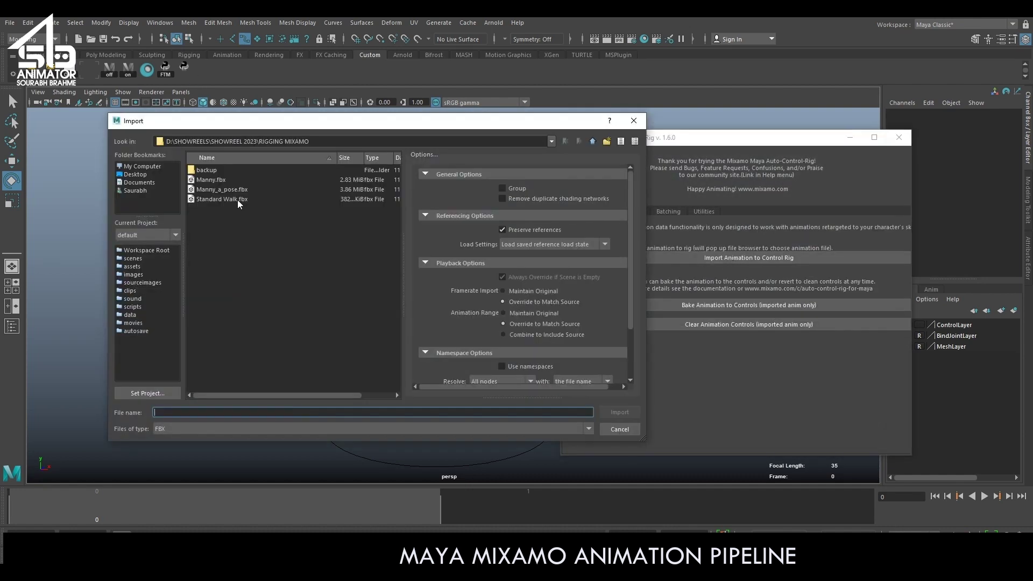
pyautogui.doubleClick(222, 199)
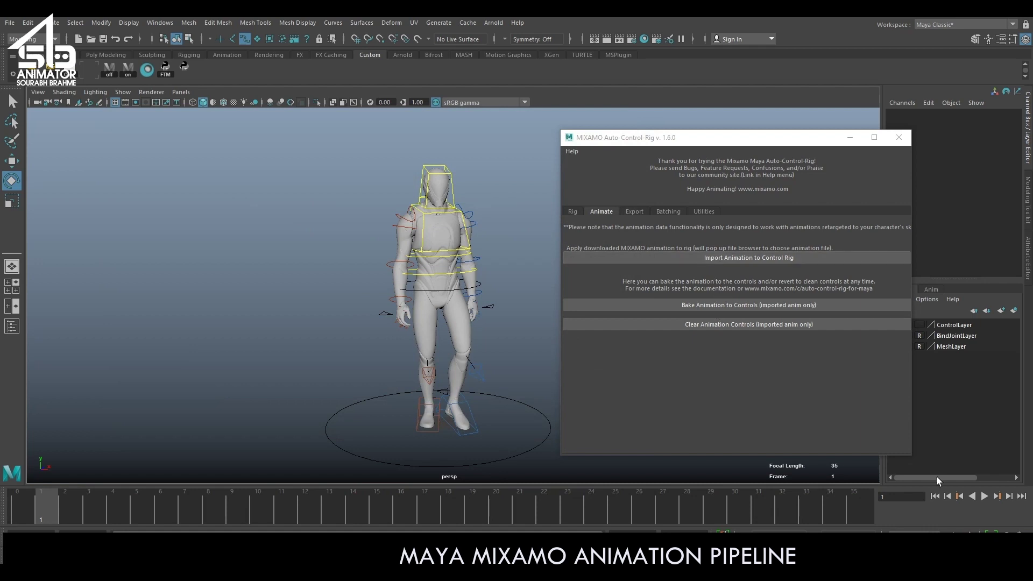
# Step: Play and stop the walk, return to frame 0, and close the Auto-Control-Rig window
pyautogui.click(983, 496)
pyautogui.click(983, 496)
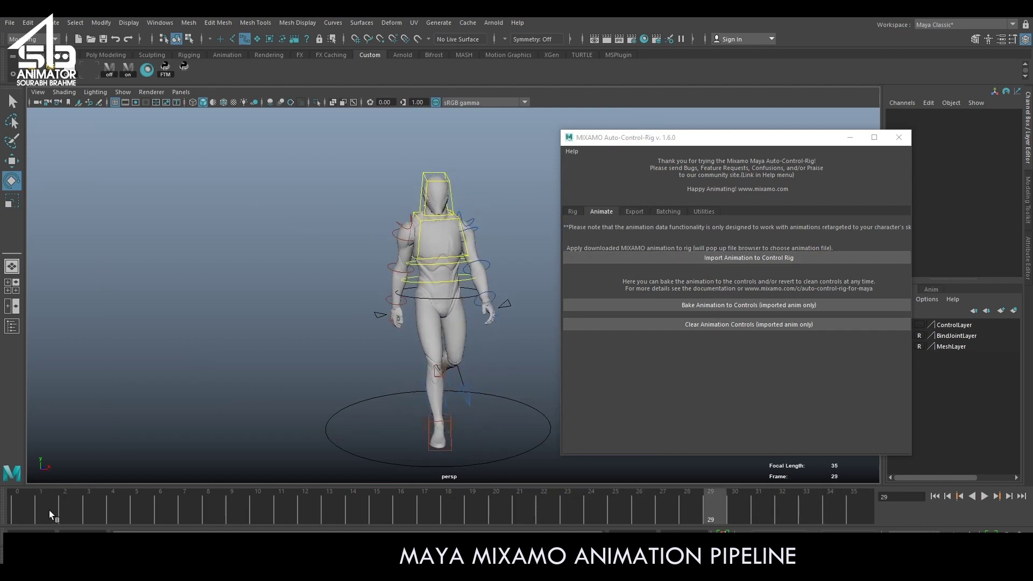
pyautogui.moveTo(51, 515); pyautogui.dragTo(17, 515)
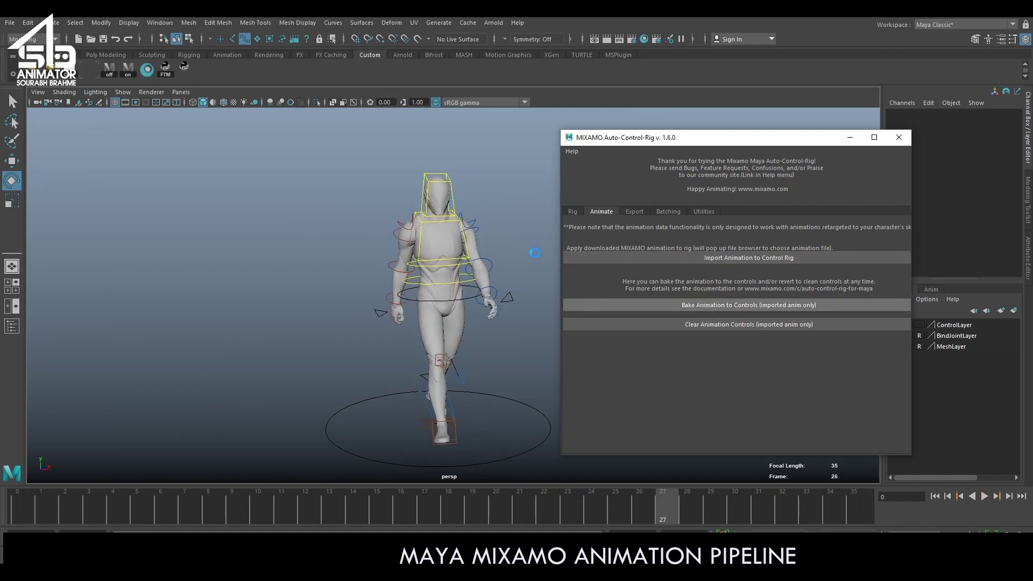
pyautogui.click(898, 138)
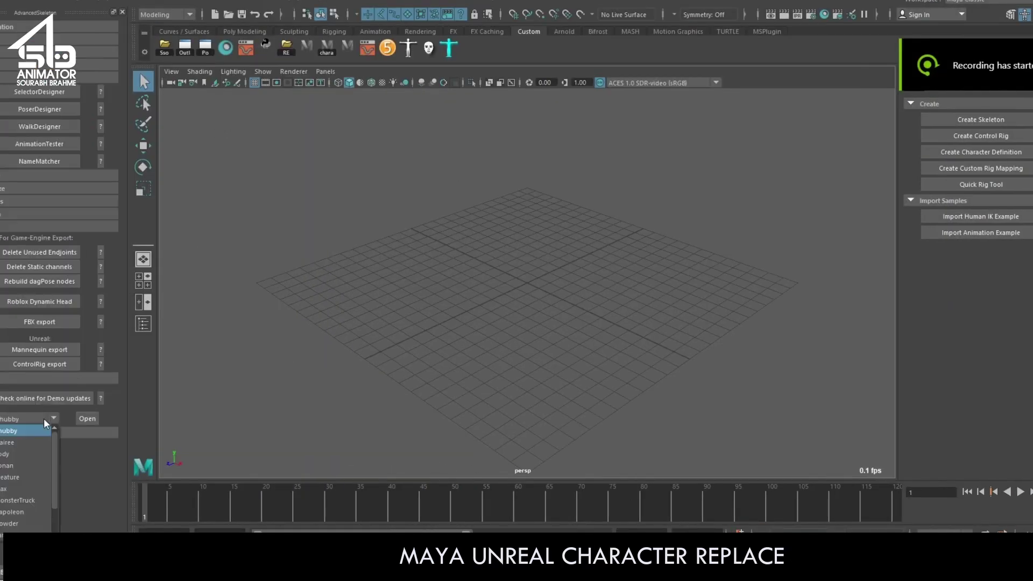
# Step: Load the Tuna demo character and export it for the Unreal mannequin
pyautogui.click(24, 532)
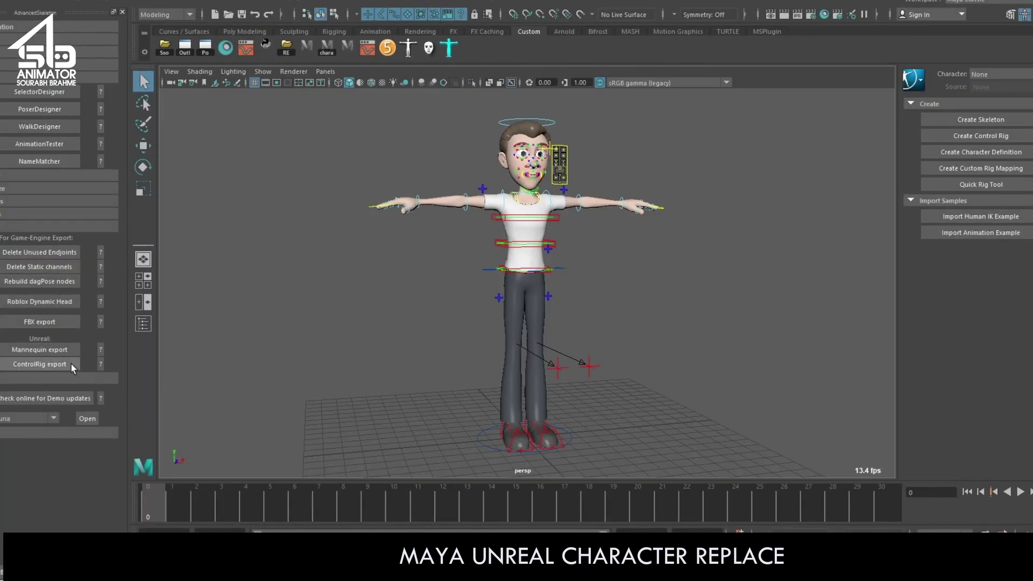
pyautogui.click(59, 352)
pyautogui.click(486, 307)
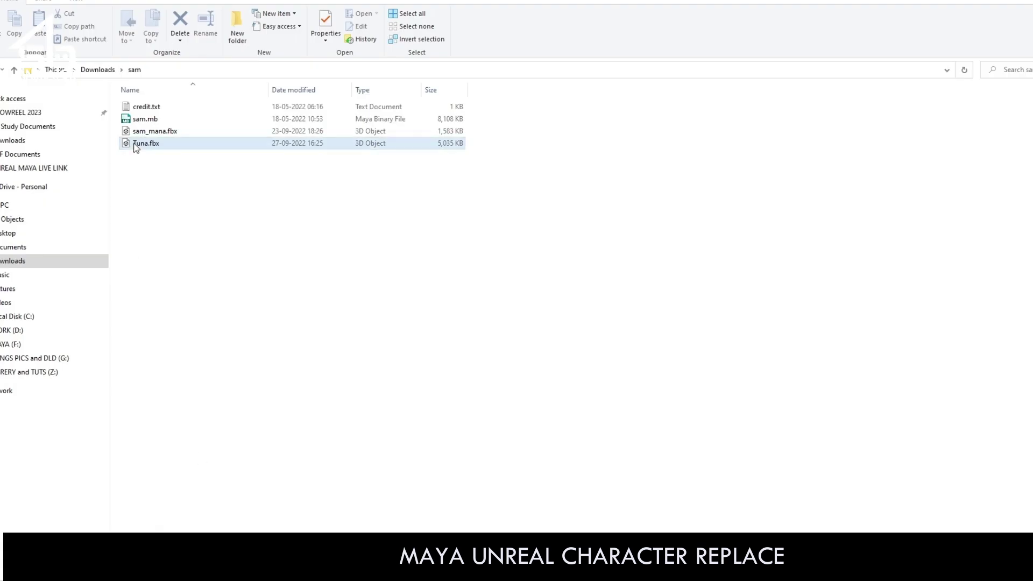
# Step: Import Tuna.fbx into Unreal's tuna folder using the SK_Mannequin skeleton
pyautogui.hotkey('alt', 'Tab')
pyautogui.moveTo(136, 148); pyautogui.dragTo(286, 434)
pyautogui.click(559, 142)
pyautogui.click(573, 249)
# Step: Import all Tuna assets, swap Tuna in via the Cosmetics folder, and run the player through the level
pyautogui.click(476, 503)
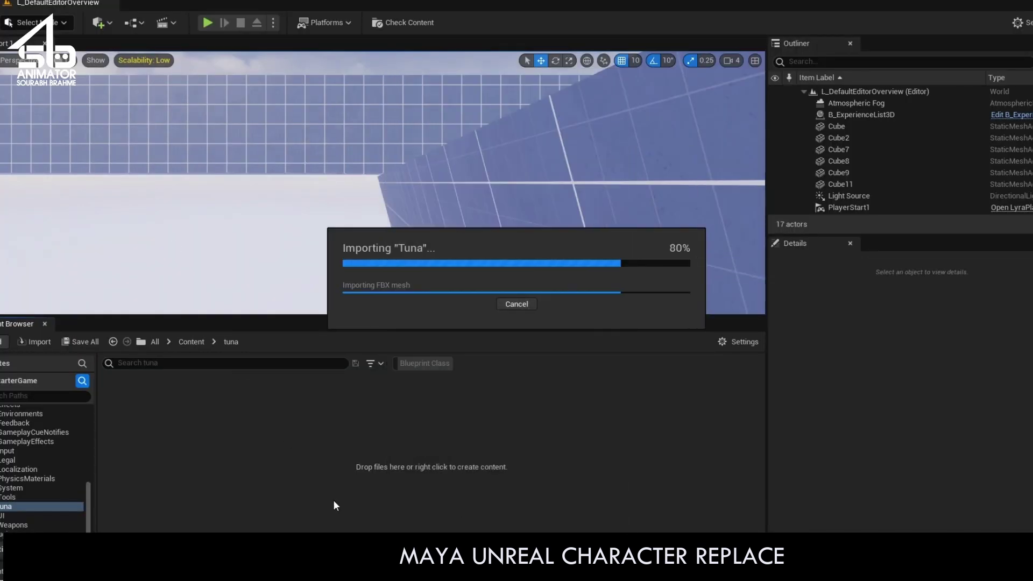
pyautogui.scroll(5, 71, 488)
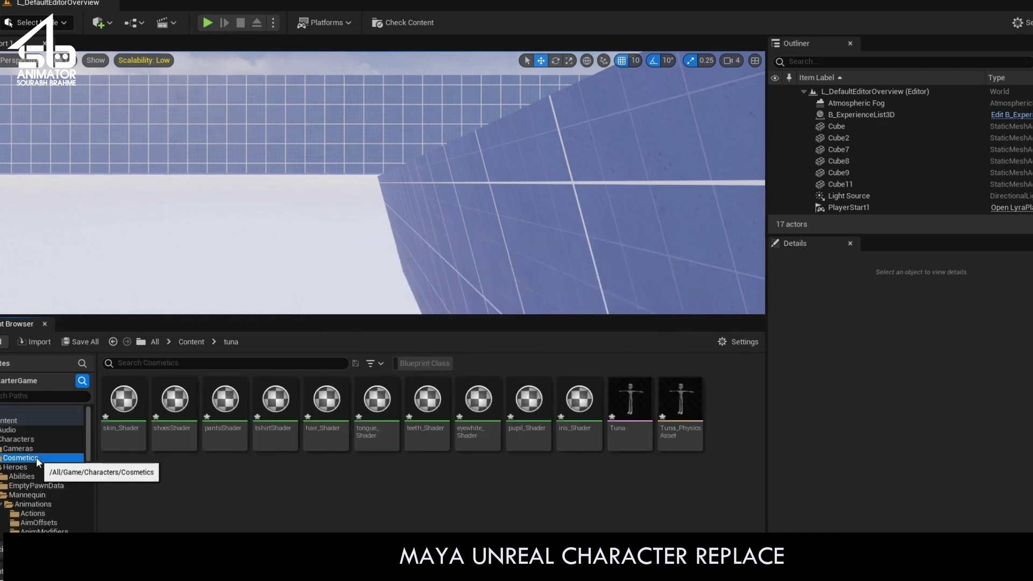
pyautogui.click(37, 456)
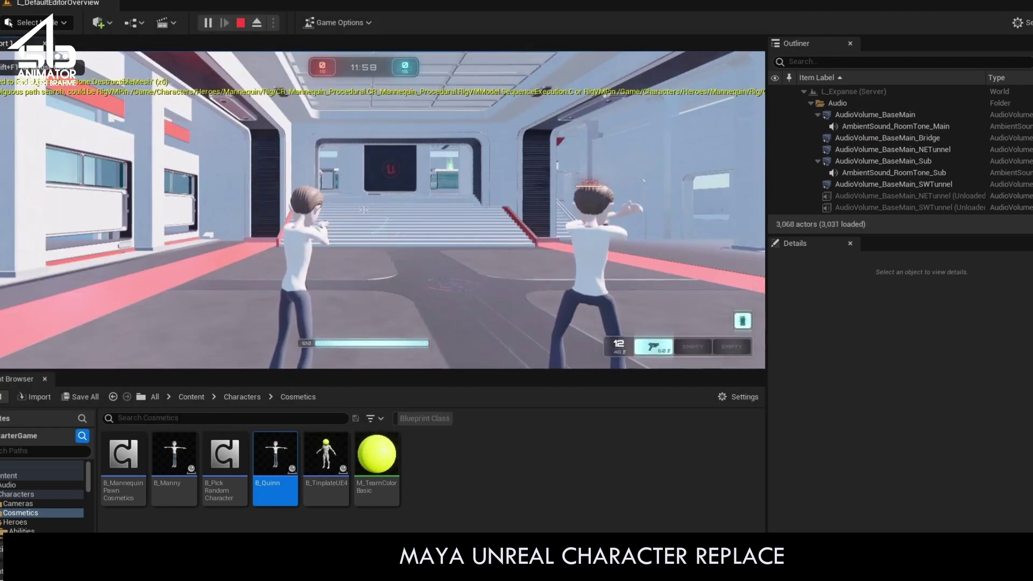
pyautogui.press('w')
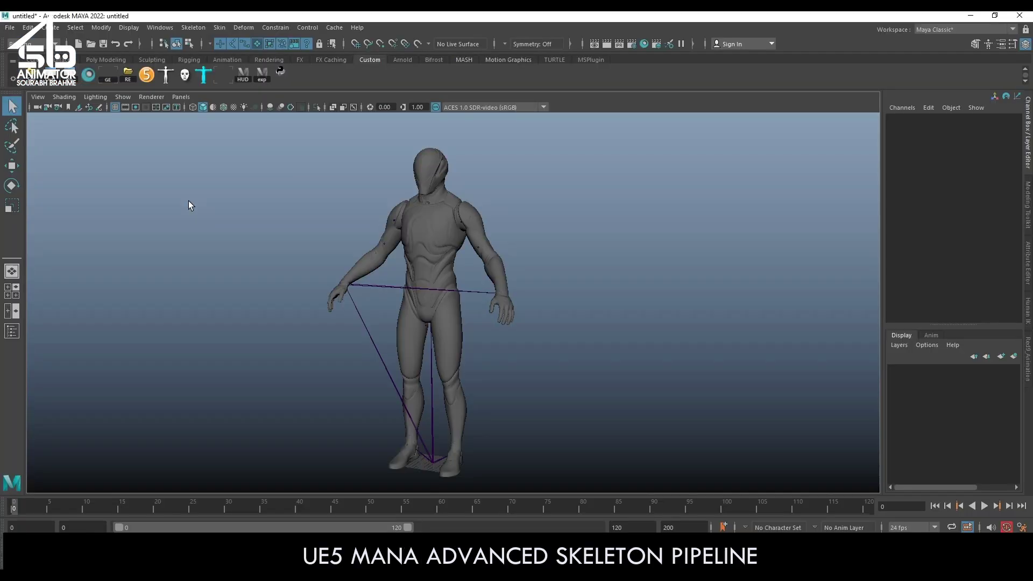
# Step: Build an AdvancedSkeleton rig on the mannequin via NameMatcher and constrain it to the original joints
pyautogui.click(146, 76)
pyautogui.click(81, 180)
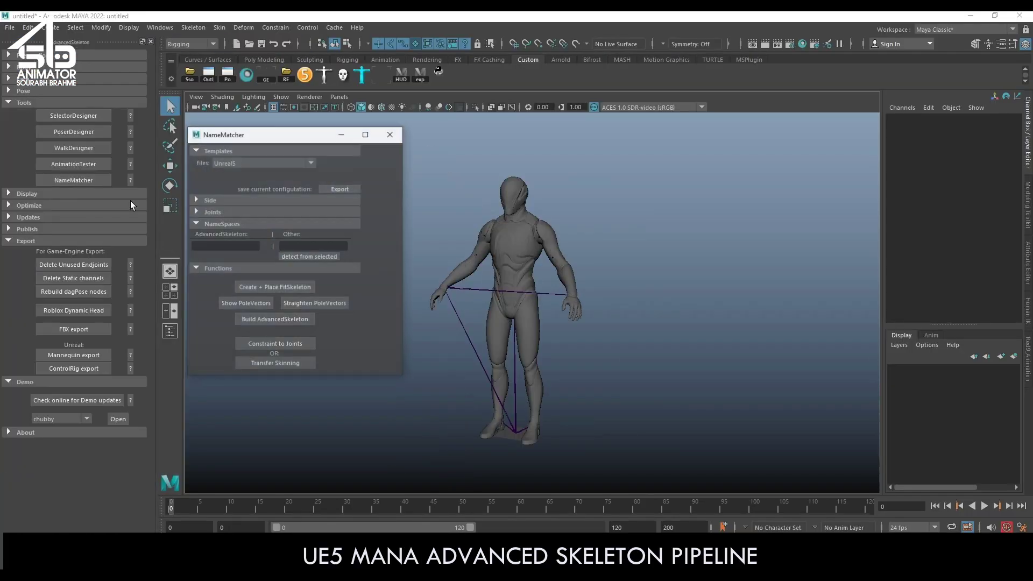
pyautogui.click(273, 287)
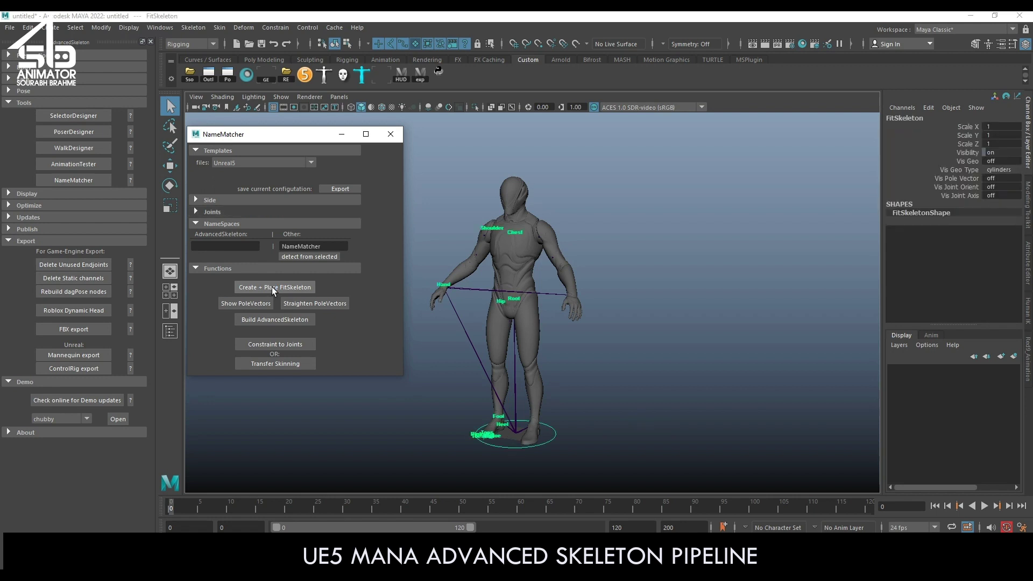
pyautogui.click(272, 319)
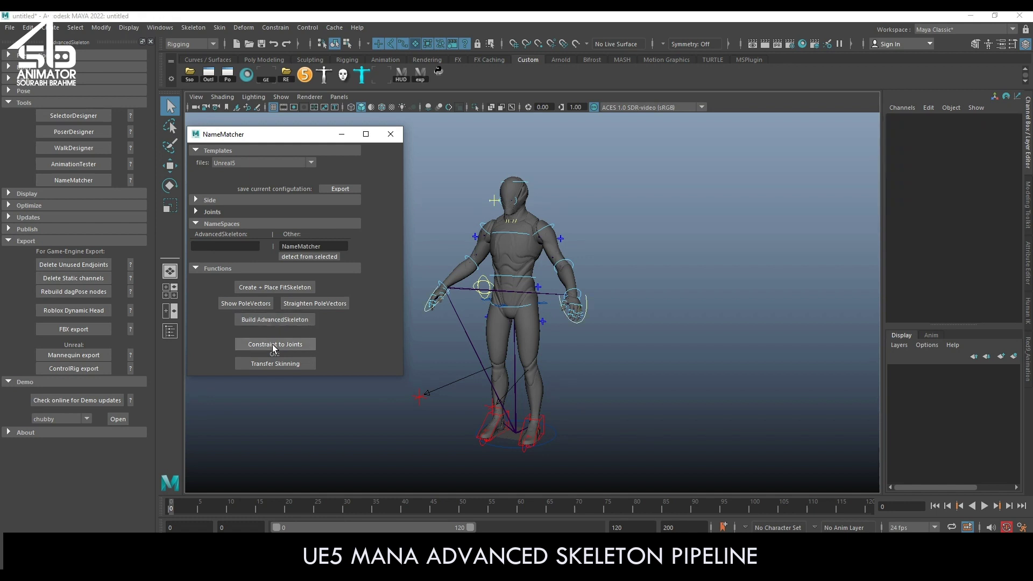
pyautogui.click(391, 134)
# Step: Move the foot IK and root controls to test the new rig
pyautogui.click(496, 421)
pyautogui.press('w')
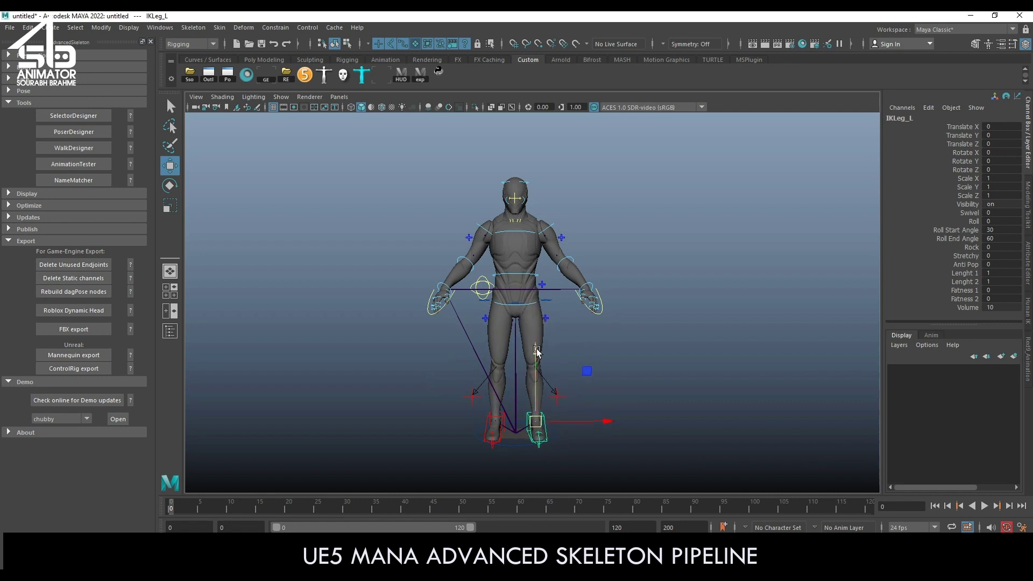
pyautogui.scroll(3, 537, 352)
pyautogui.click(503, 295)
pyautogui.scroll(4, 619, 296)
# Step: Rotate the right wrist, first spine and head FK controls to test them
pyautogui.press('e')
pyautogui.click(379, 309)
pyautogui.click(508, 252)
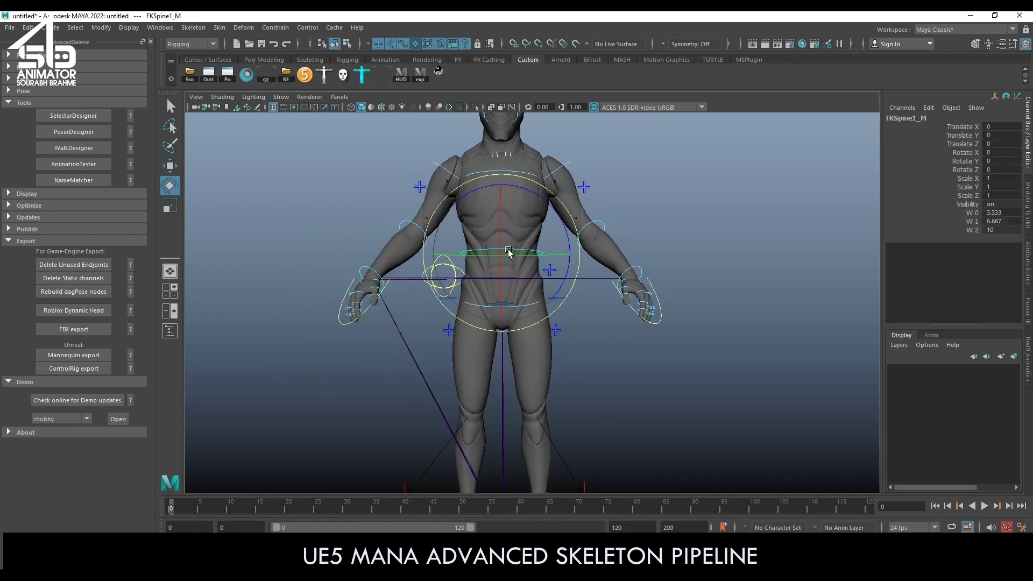
pyautogui.scroll(-2, 525, 225)
pyautogui.scroll(-2, 517, 222)
pyautogui.click(503, 217)
pyautogui.click(502, 241)
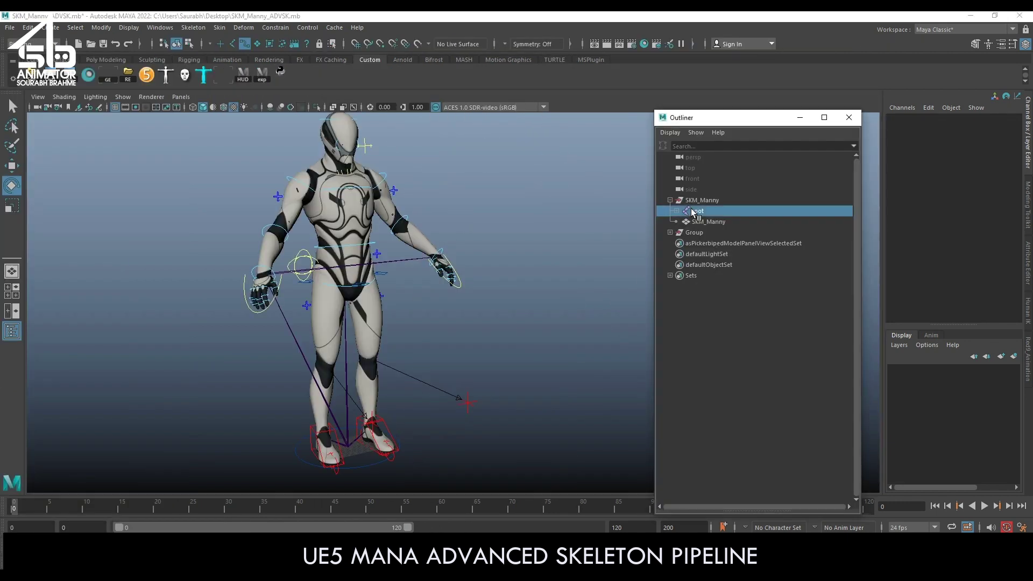
# Step: Switch to wireframe and inspect the root and ik_foot_root joints and the SKM_Manny mesh
pyautogui.click(693, 213)
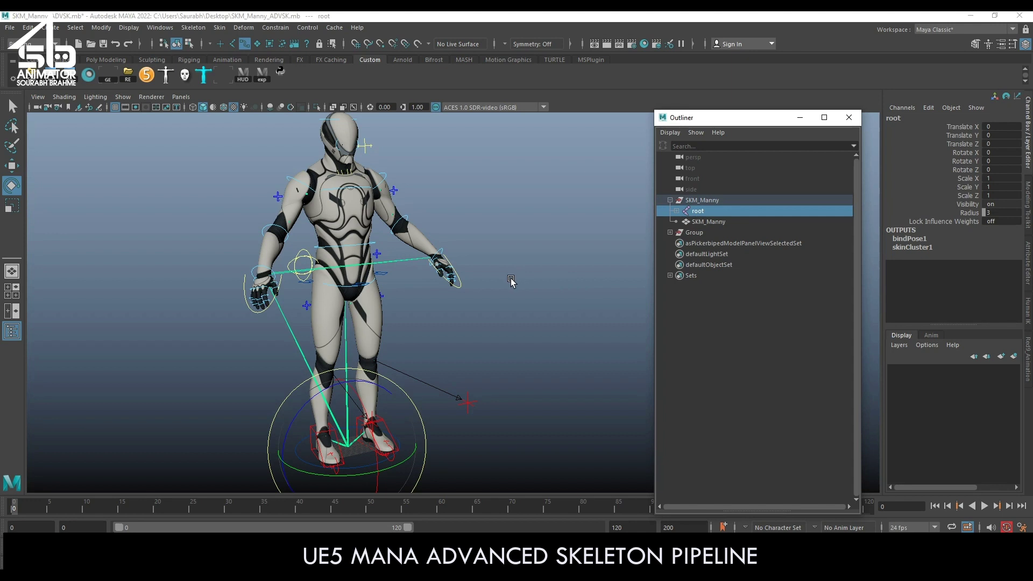
pyautogui.press('4')
pyautogui.click(515, 282)
pyautogui.scroll(5, 532, 247)
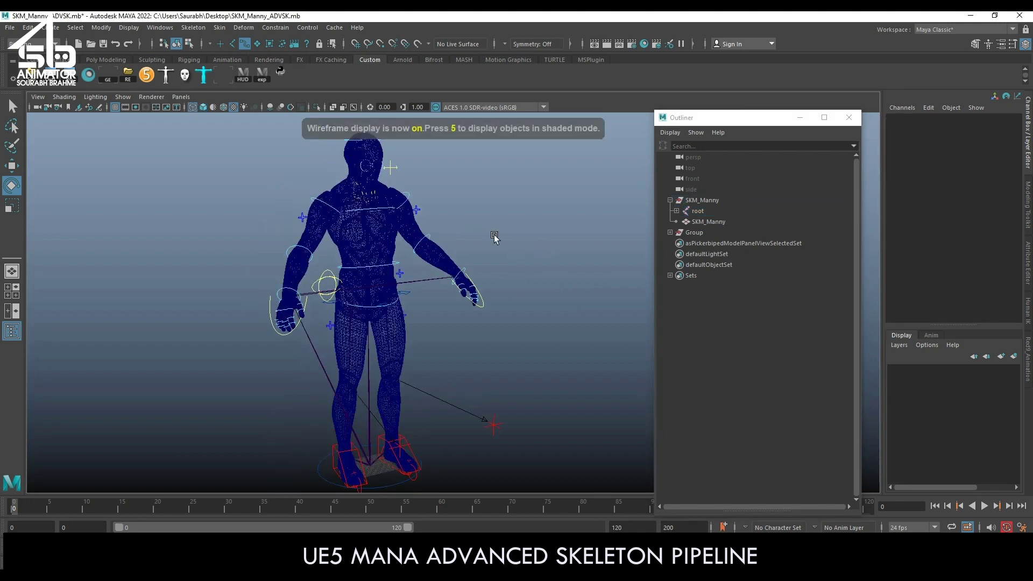
pyautogui.click(694, 211)
pyautogui.click(705, 222)
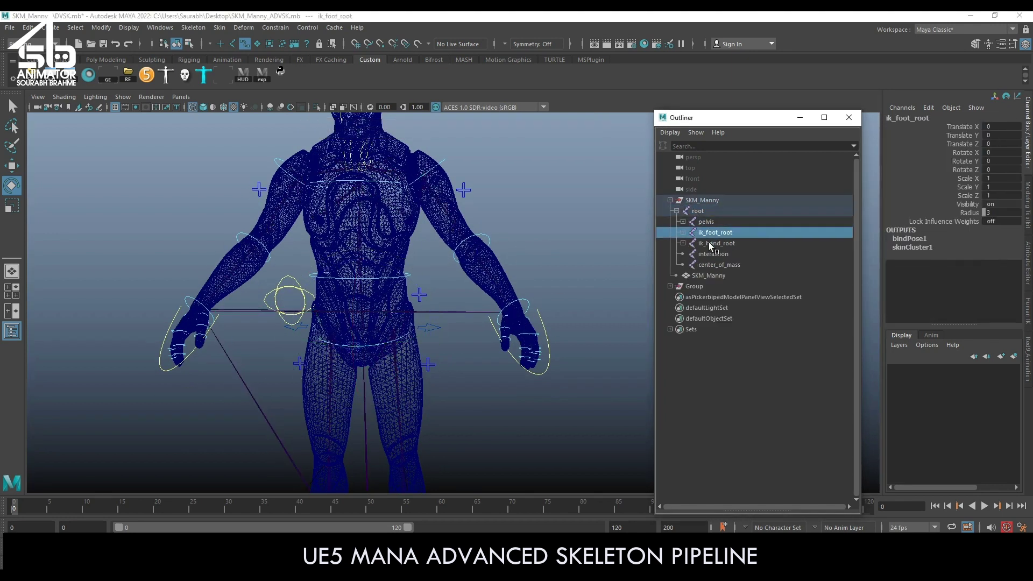
pyautogui.click(709, 274)
# Step: Select the root controller, reframe the character and return to textured shading
pyautogui.keyDown('alt'); pyautogui.moveTo(495, 425); pyautogui.dragTo(498, 238, button='middle'); pyautogui.keyUp('alt')
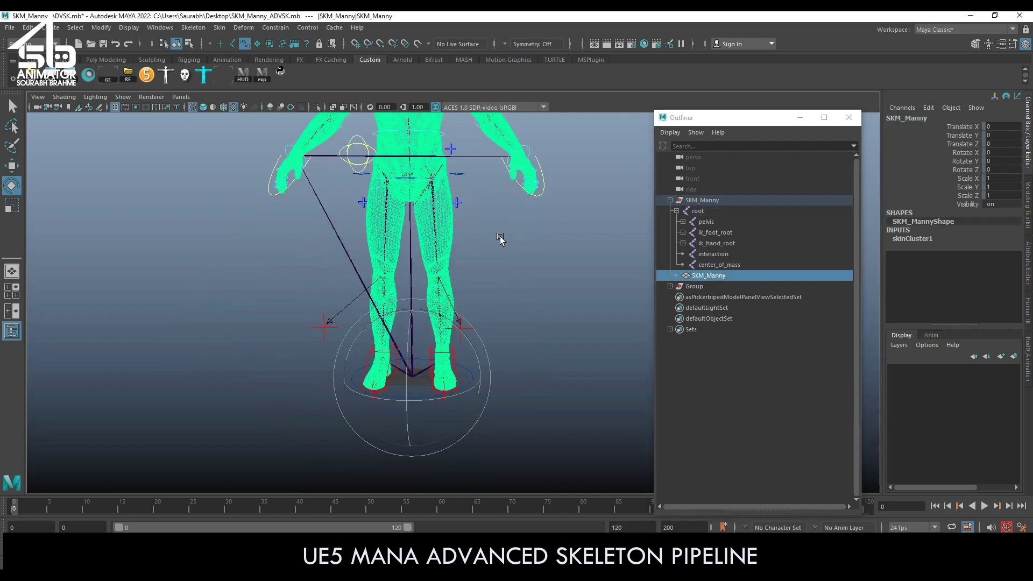
pyautogui.click(473, 351)
pyautogui.click(575, 295)
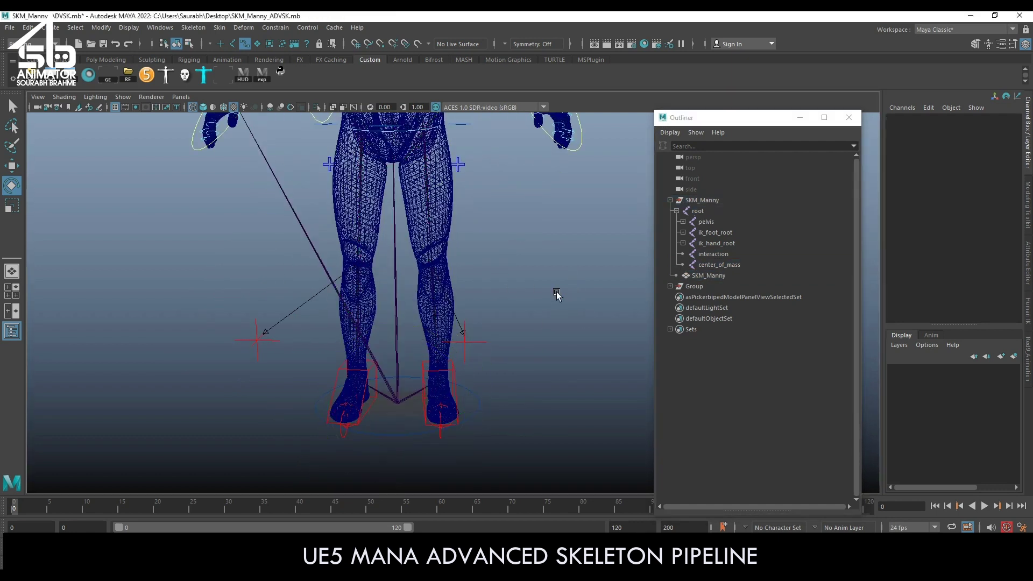
pyautogui.keyDown('alt'); pyautogui.moveTo(556, 295); pyautogui.dragTo(475, 325, button='middle'); pyautogui.keyUp('alt')
pyautogui.press('6')
pyautogui.scroll(-3, 472, 323)
pyautogui.keyDown('alt'); pyautogui.moveTo(471, 321); pyautogui.dragTo(429, 303, button='middle'); pyautogui.keyUp('alt')
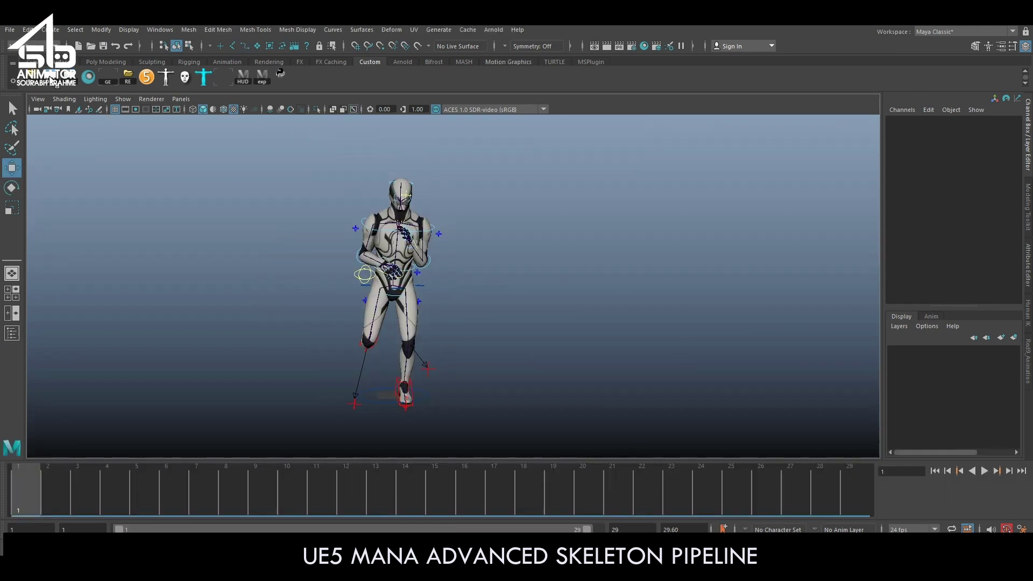
# Step: Expand the full joint hierarchy under root and stop the animation playback
pyautogui.click(12, 334)
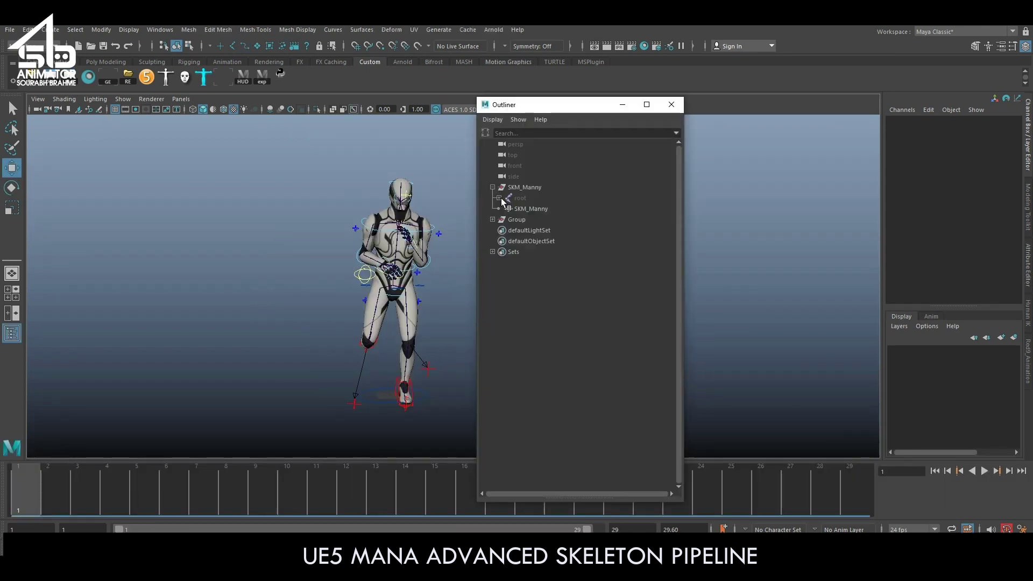
pyautogui.keyDown('shift'); pyautogui.click(500, 198); pyautogui.keyUp('shift')
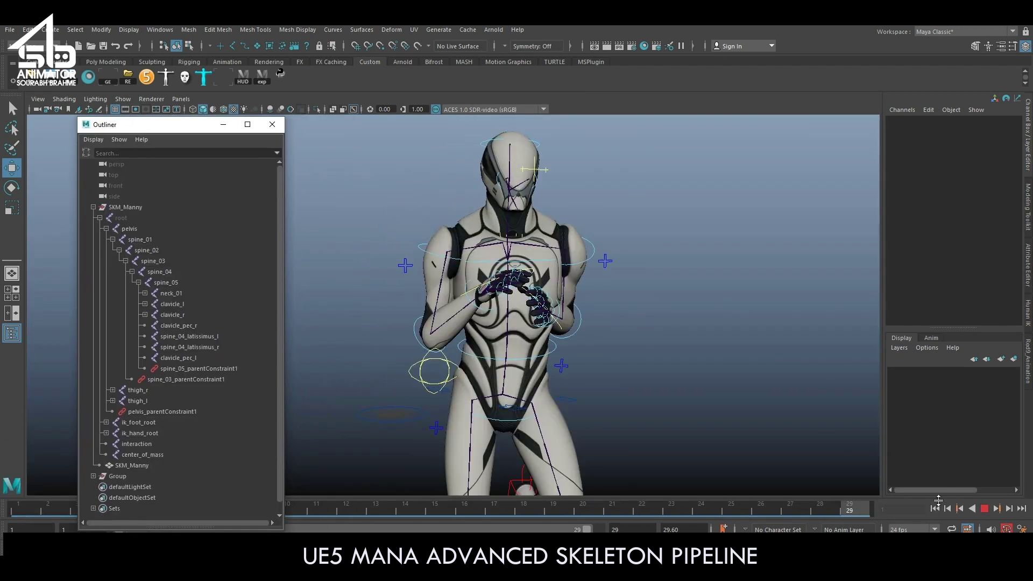
pyautogui.press('Escape')
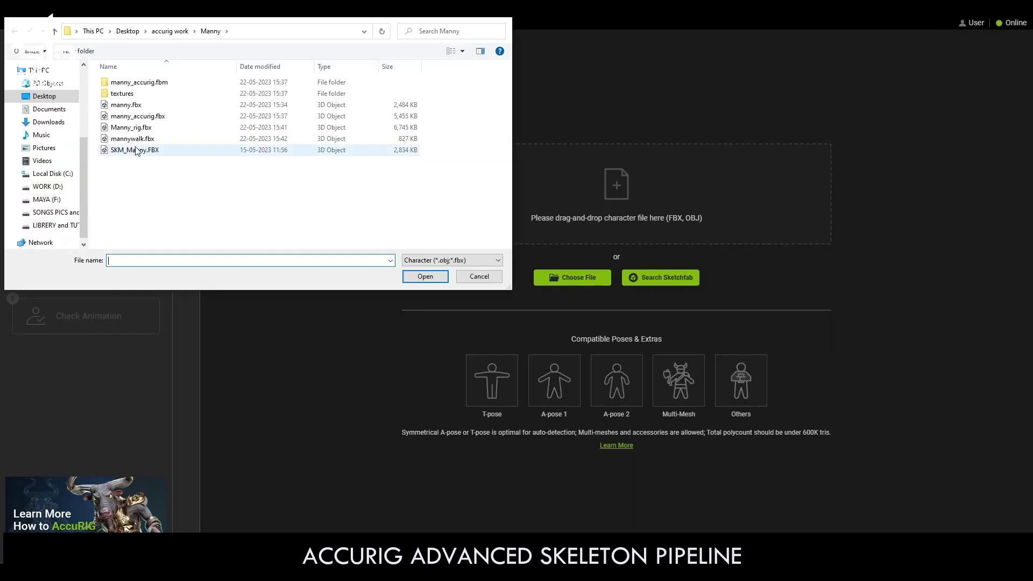
# Step: Load SKM_Manny.FBX in AccuRIG, check the body joints, and export the rigged character as FBX
pyautogui.doubleClick(136, 151)
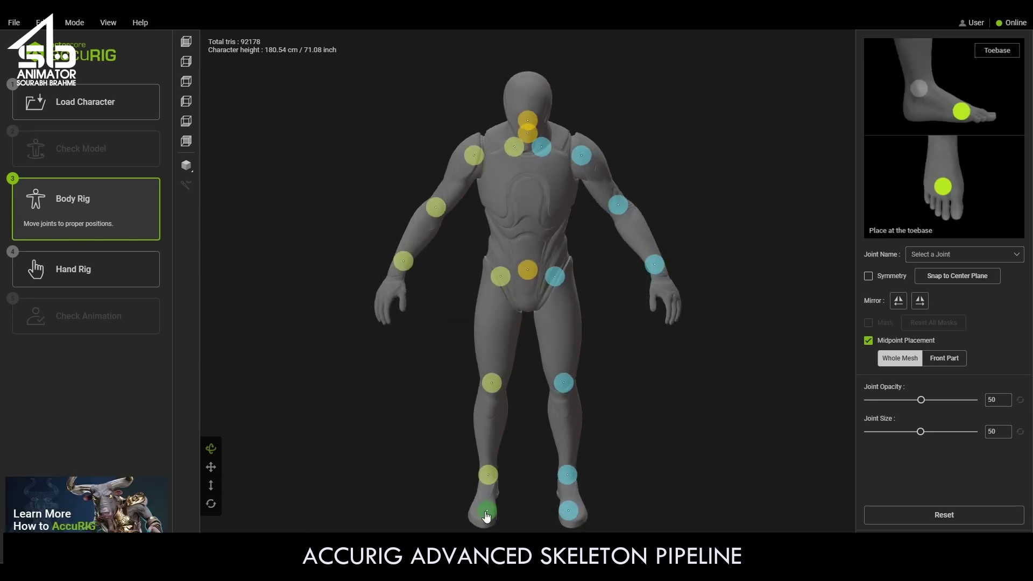
pyautogui.moveTo(517, 339); pyautogui.dragTo(471, 339)
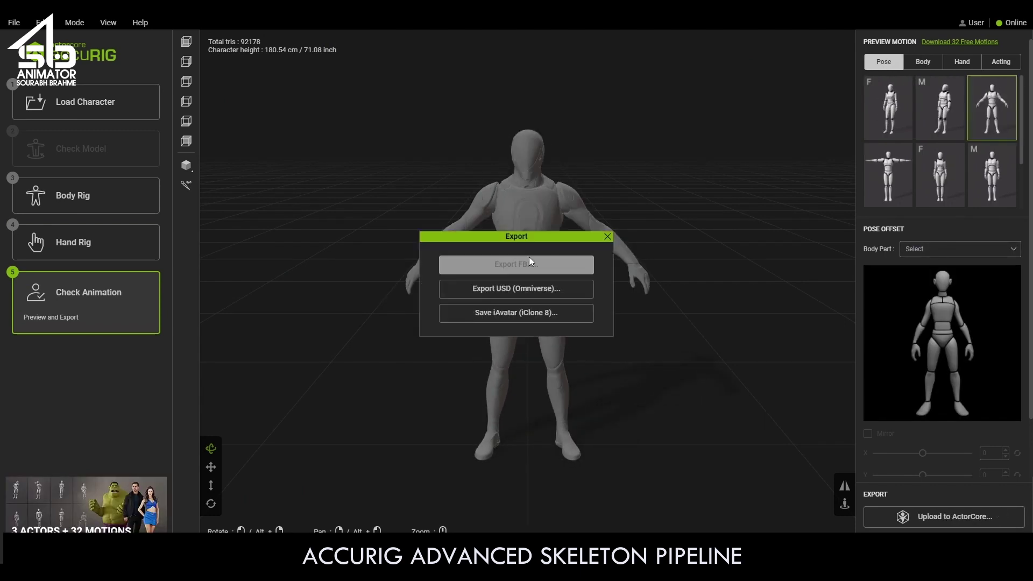
pyautogui.click(530, 261)
pyautogui.click(475, 392)
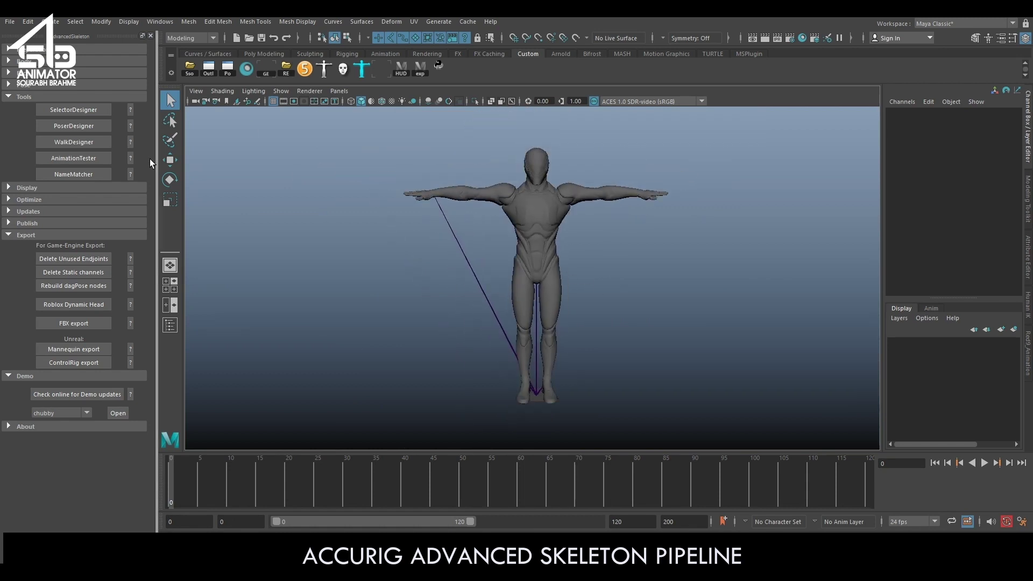
# Step: Fit AdvancedSkeleton controls to the character, constrain them to its joints, and show the Outliner
pyautogui.click(263, 267)
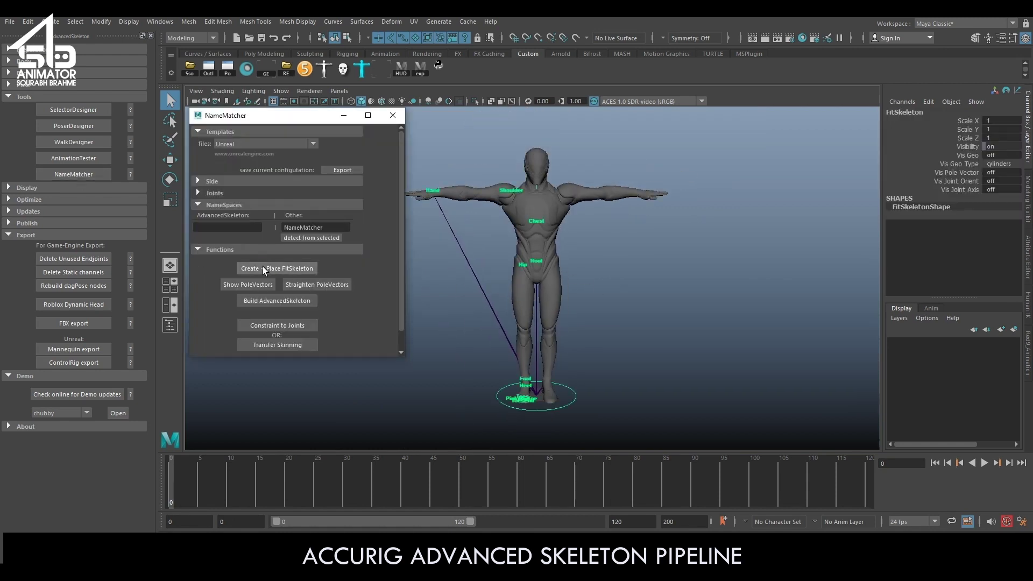
pyautogui.click(267, 301)
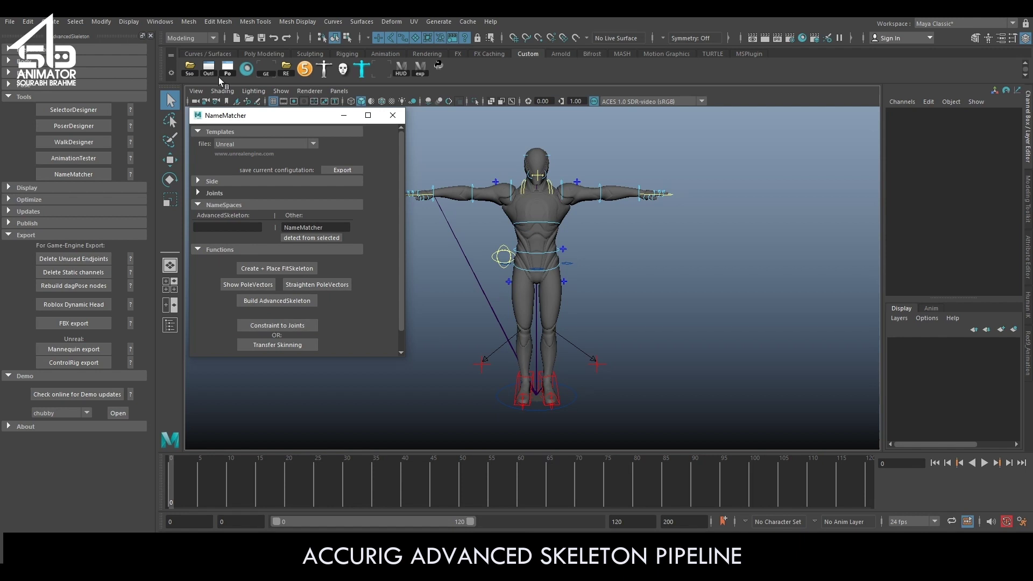
pyautogui.click(209, 69)
# Step: Delete the character's namespace in the Namespace Editor
pyautogui.click(159, 21)
pyautogui.click(318, 224)
pyautogui.click(494, 243)
pyautogui.click(487, 344)
pyautogui.click(392, 116)
# Step: Select the foot IK control with the move tool and orbit around the character
pyautogui.click(525, 389)
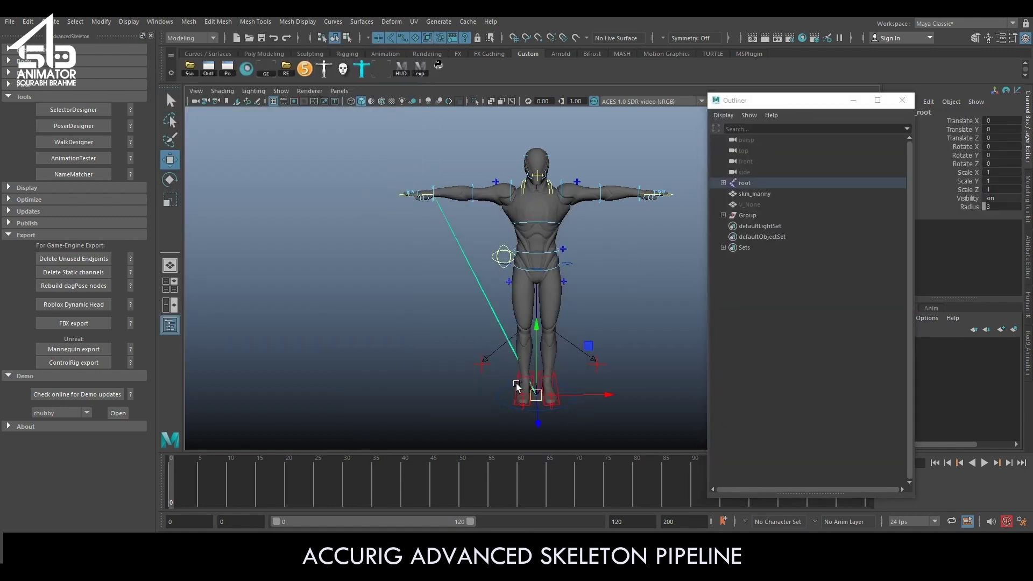
pyautogui.press('w')
pyautogui.moveTo(539, 294)
pyautogui.keyDown('alt'); pyautogui.mouseDown()
pyautogui.moveTo(393, 299)
pyautogui.moveTo(380, 271)
pyautogui.mouseUp(); pyautogui.keyUp('alt')
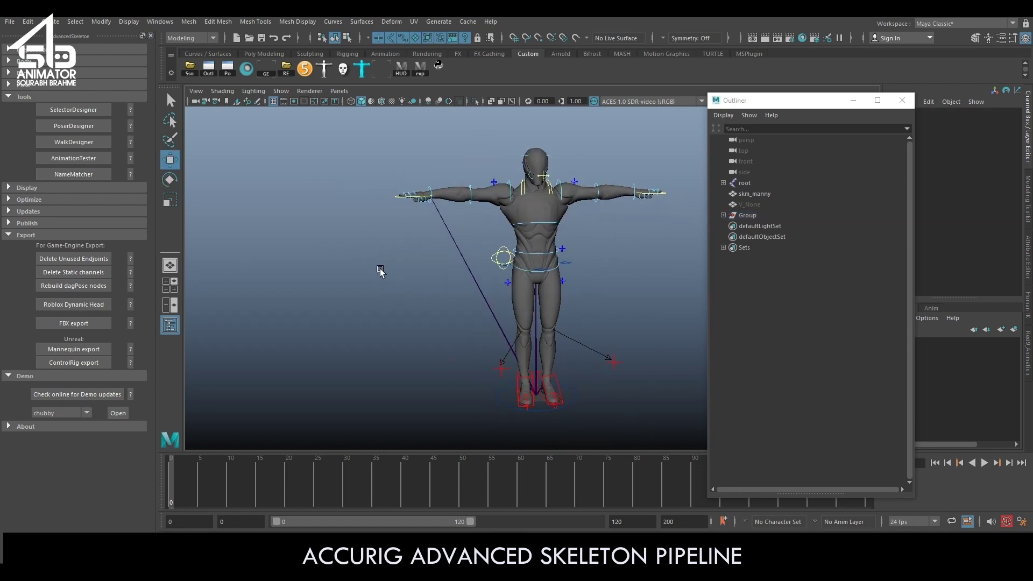
# Step: Apply the CMU Subject #7 walk from the MoCap Library and bake it onto the rig
pyautogui.click(366, 75)
pyautogui.click(233, 117)
pyautogui.click(301, 241)
pyautogui.click(807, 281)
pyautogui.click(792, 347)
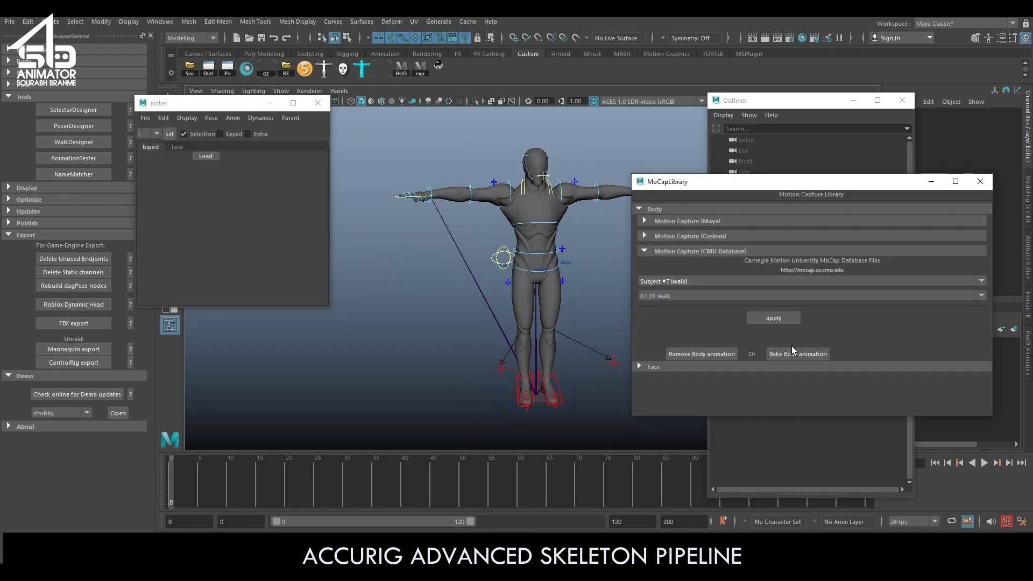
pyautogui.click(783, 319)
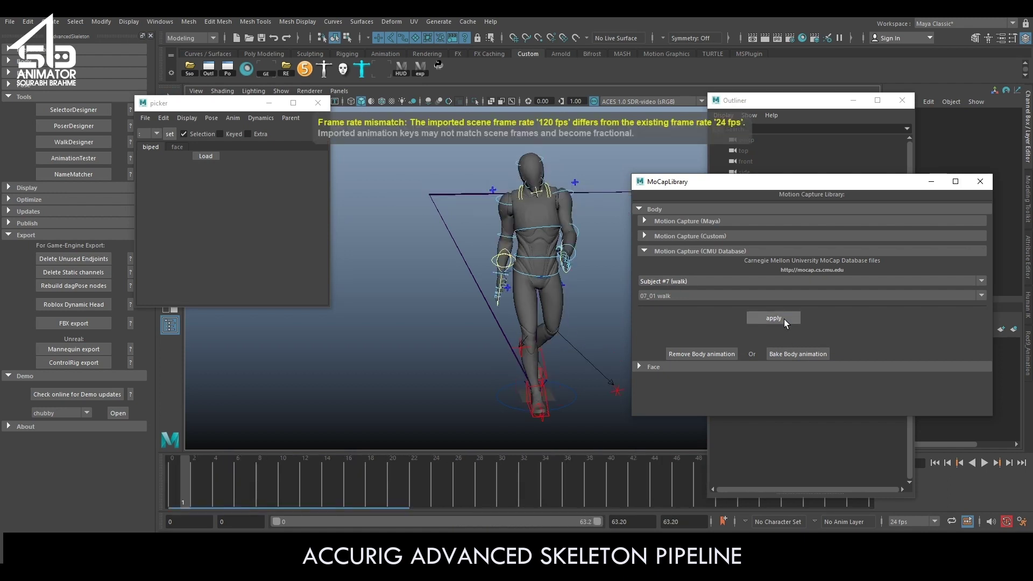
pyautogui.click(794, 353)
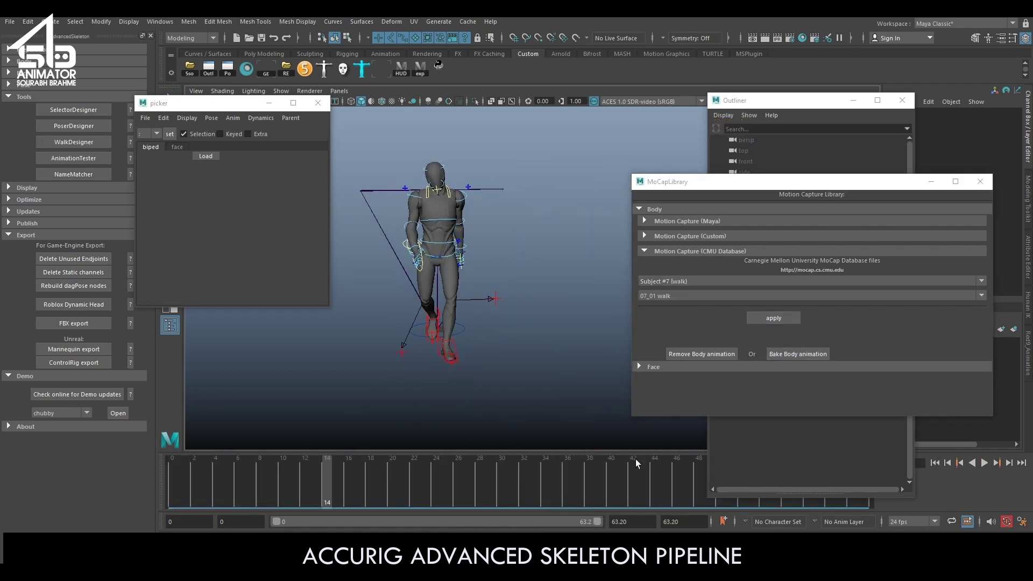
# Step: Select the root and set the Game Exporter path to the Manny folder
pyautogui.click(207, 73)
pyautogui.click(316, 282)
pyautogui.click(587, 382)
pyautogui.doubleClick(143, 148)
pyautogui.click(162, 140)
pyautogui.click(775, 436)
# Step: Export the walk2 clip with prefix 'manny', limited to the selected hierarchy
pyautogui.click(296, 384)
pyautogui.write('manny')
pyautogui.click(290, 244)
pyautogui.click(285, 257)
pyautogui.click(423, 411)
# Step: Import mannywalk2 onto the Manny skeleton in Unreal and preview it at a mid-walk frame
pyautogui.click(585, 196)
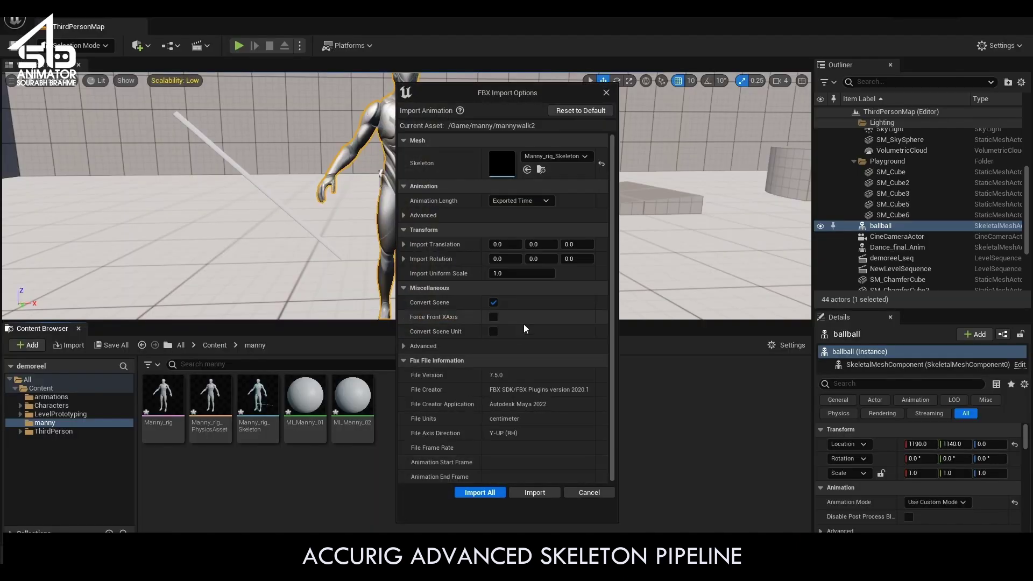
pyautogui.click(480, 492)
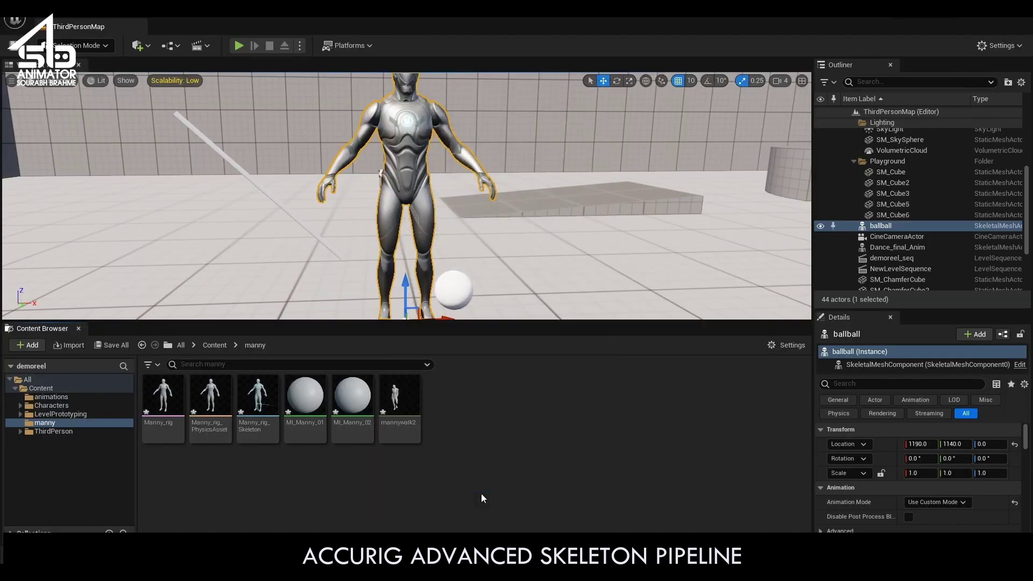
pyautogui.doubleClick(406, 405)
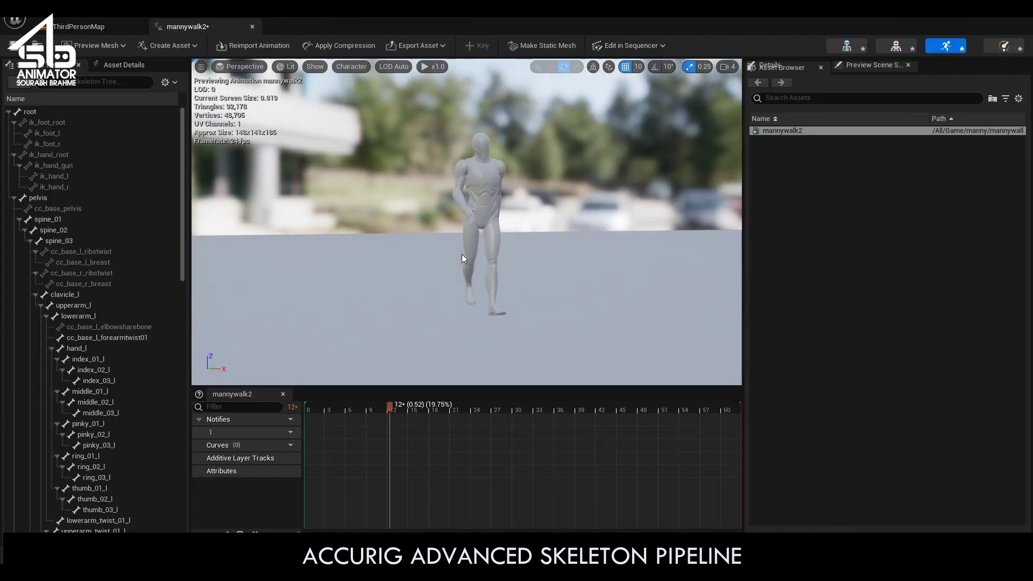
pyautogui.click(411, 412)
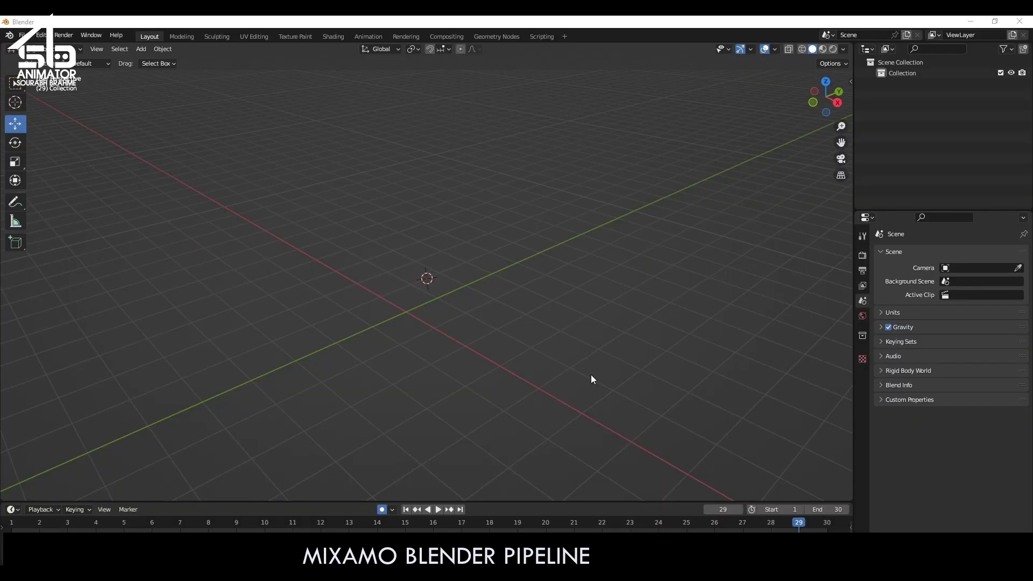
# Step: Import the character FBX from the rigging folder into Blender and orbit to a front view
pyautogui.click(23, 35)
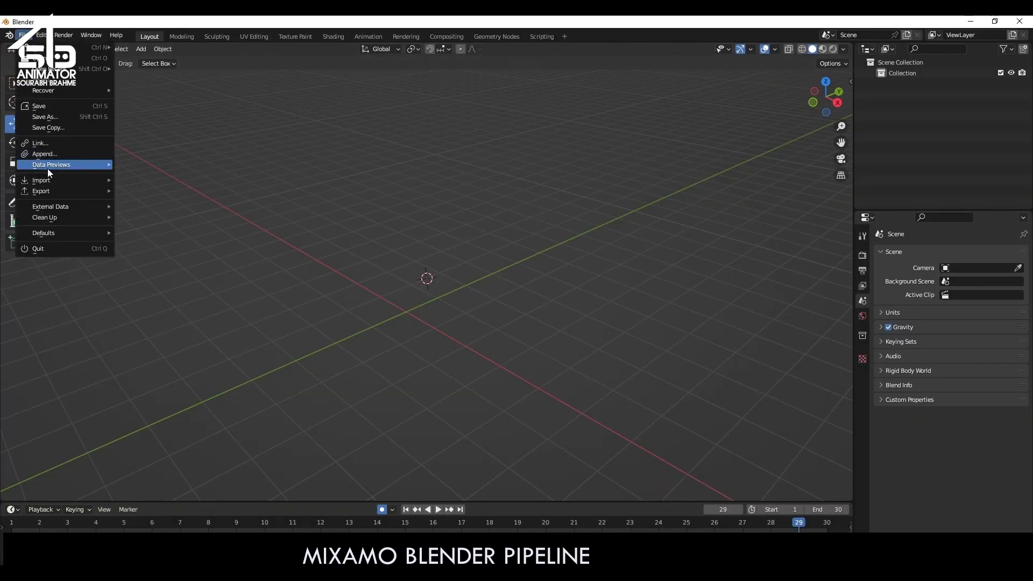
pyautogui.click(168, 275)
pyautogui.click(484, 155)
pyautogui.hotkey('ctrl', 'v')
pyautogui.press('Return')
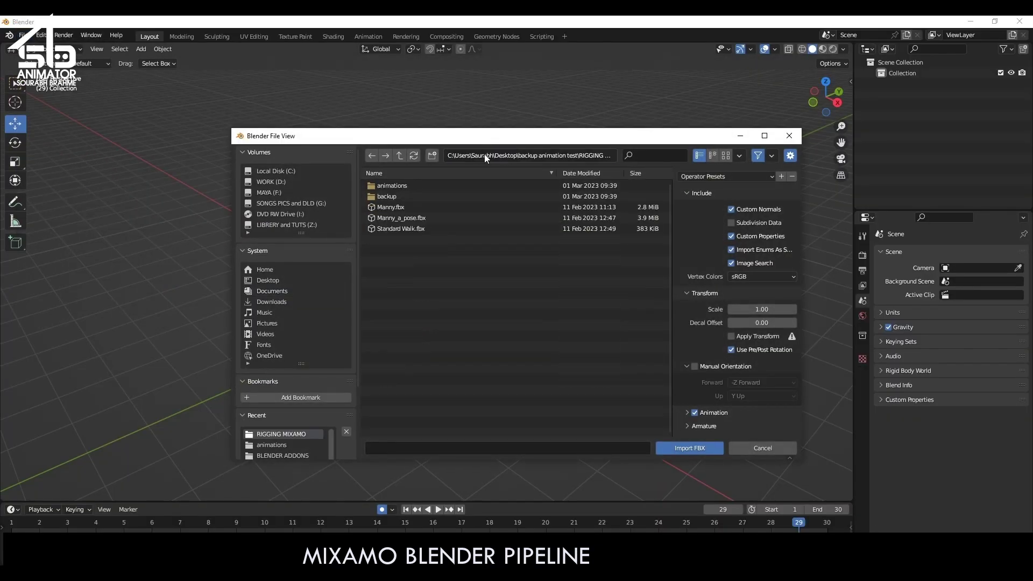
pyautogui.doubleClick(401, 209)
pyautogui.moveTo(477, 315); pyautogui.dragTo(456, 334, button='middle')
pyautogui.scroll(5, 506, 273)
pyautogui.click(506, 274)
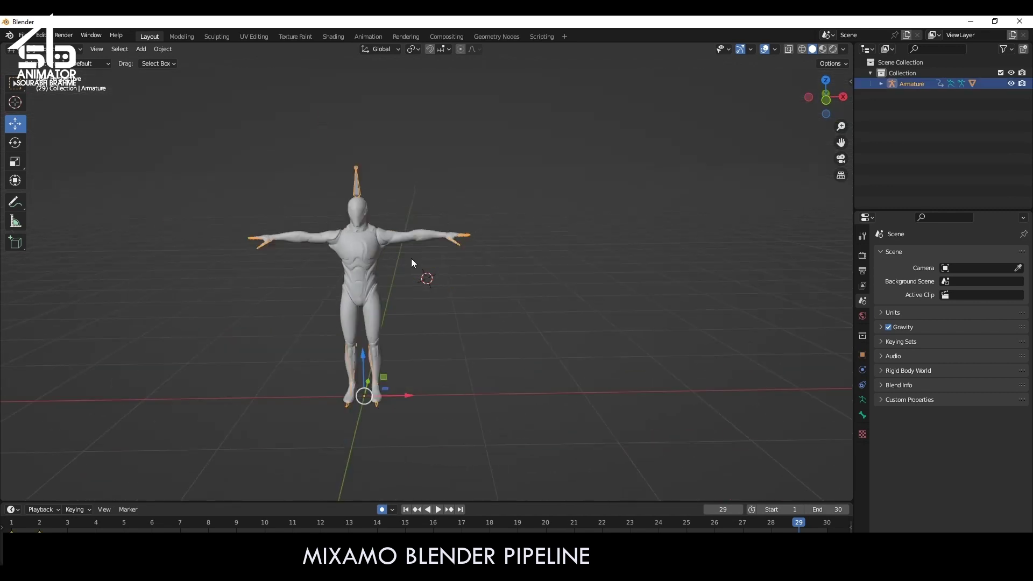
# Step: Create a Mixamo control rig with IK arms and legs on the character's armature
pyautogui.click(359, 190)
pyautogui.press('n')
pyautogui.click(846, 156)
pyautogui.scroll(2, 542, 234)
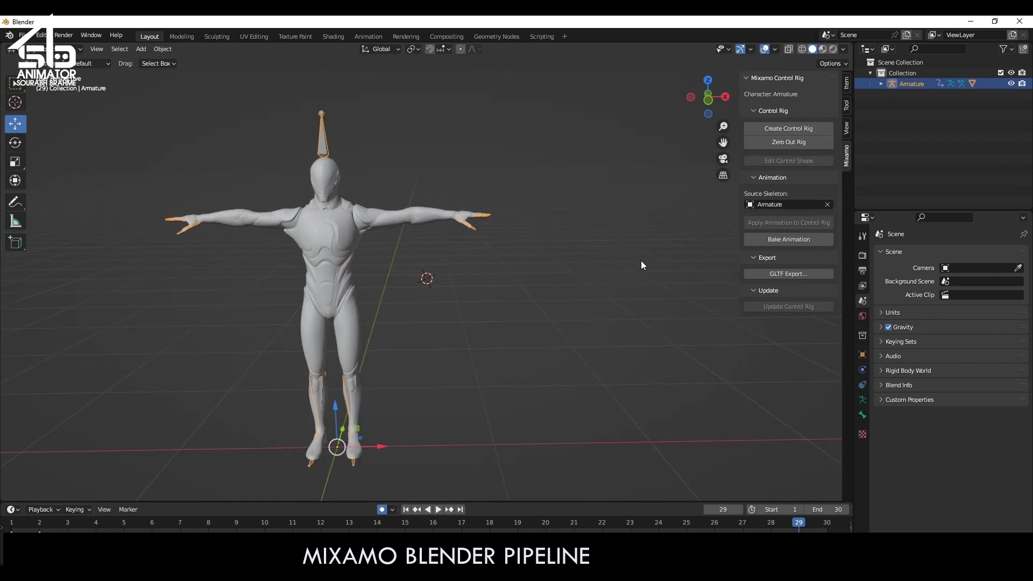
pyautogui.click(792, 128)
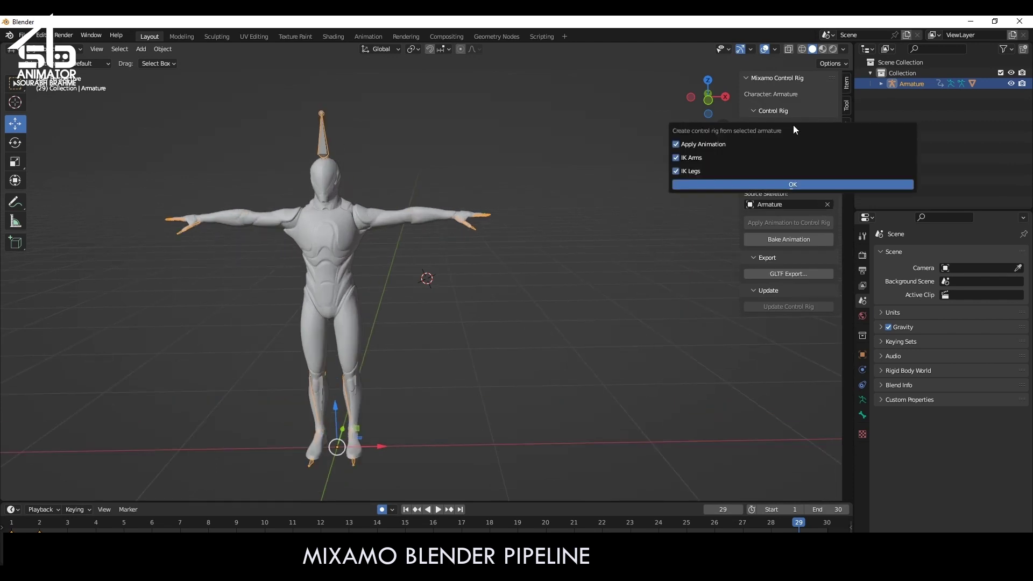
pyautogui.click(710, 184)
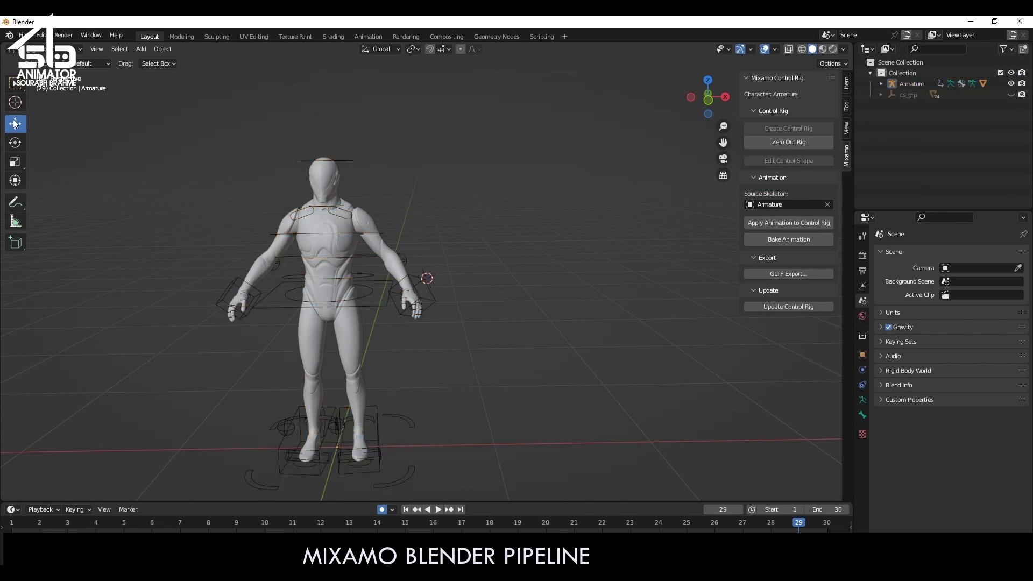
# Step: In Pose mode, test the left hand IK and chest controls
pyautogui.click(414, 299)
pyautogui.hotkey('ctrl', 'Tab')
pyautogui.click(422, 289)
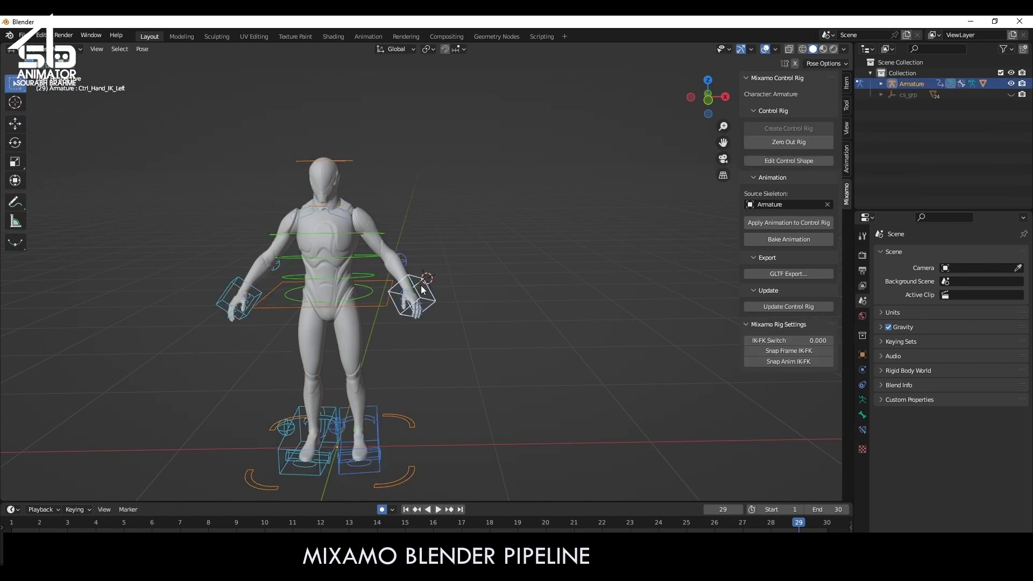
pyautogui.click(422, 305)
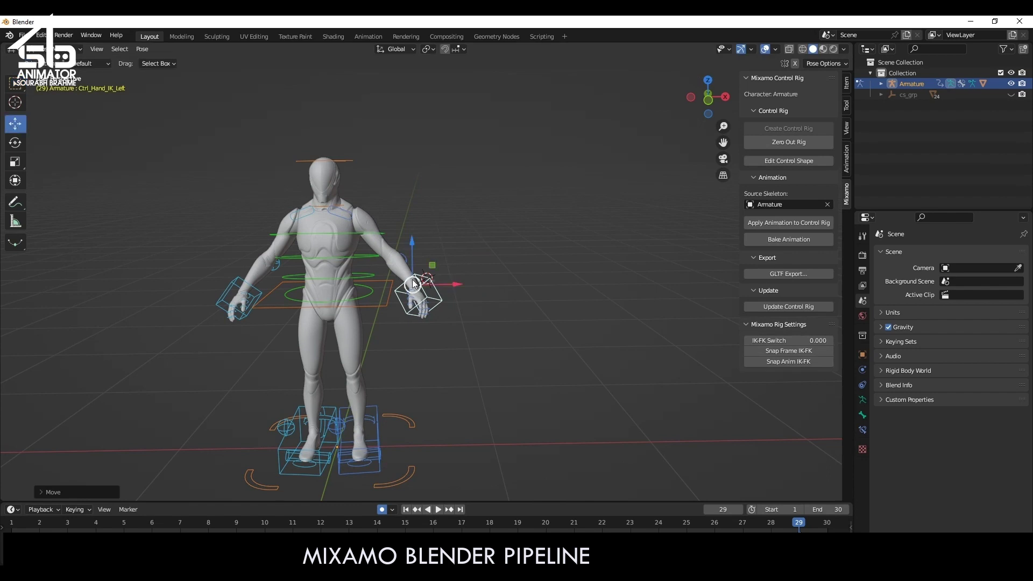
pyautogui.click(239, 298)
pyautogui.click(344, 309)
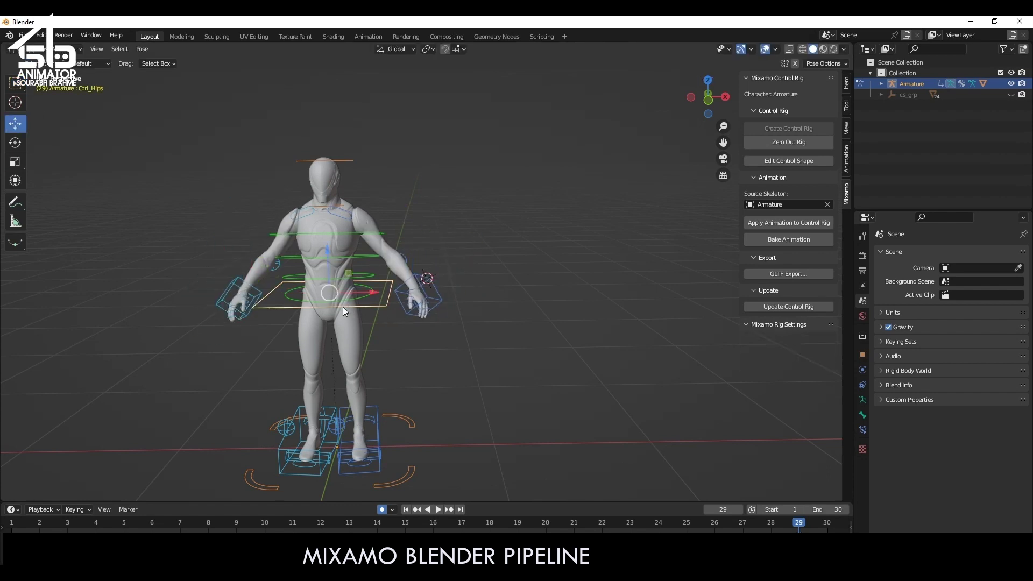
pyautogui.moveTo(316, 188); pyautogui.dragTo(356, 295)
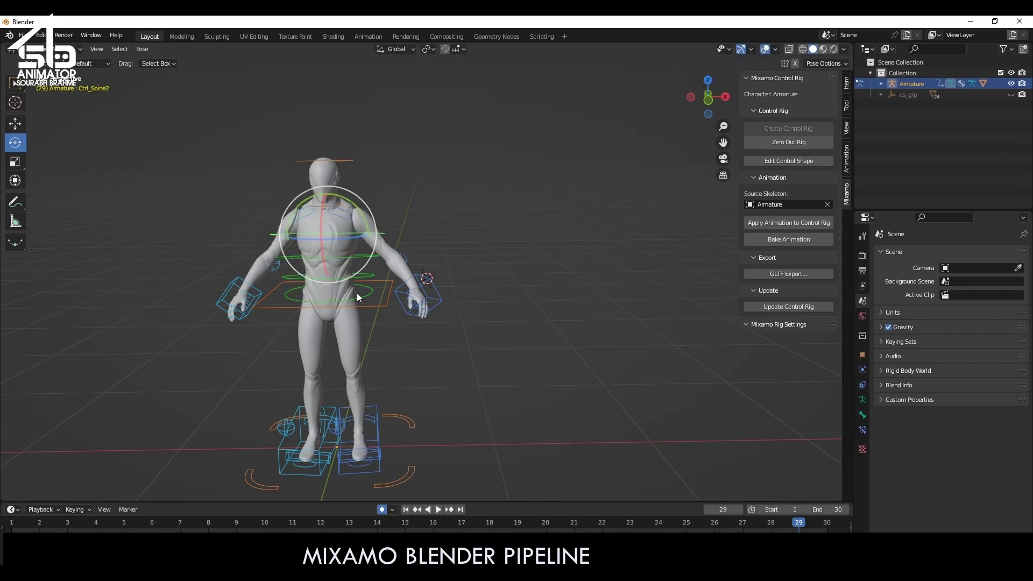
# Step: Test-tilt the hips and lift the right foot IK, undoing both changes
pyautogui.click(323, 270)
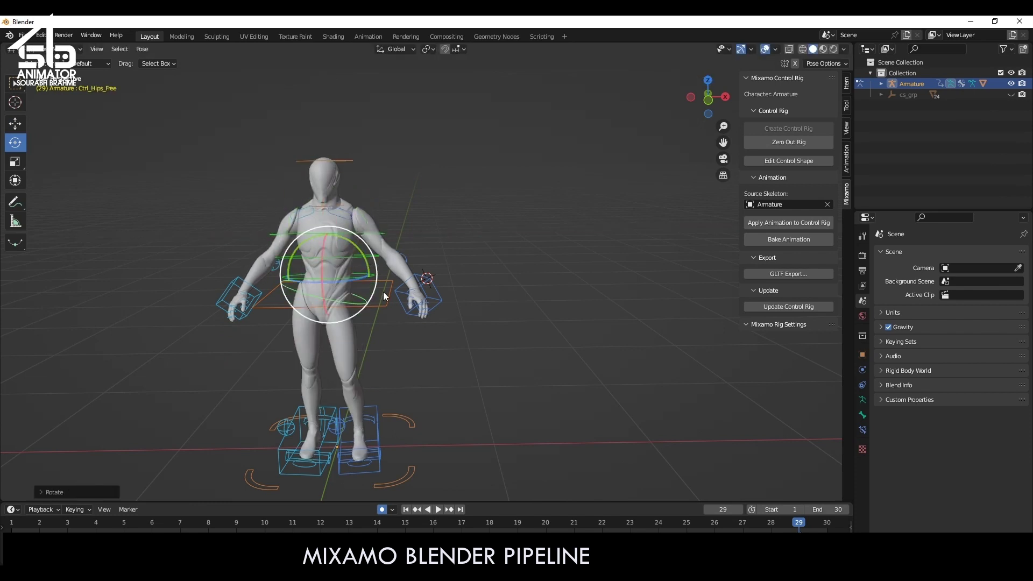
pyautogui.moveTo(322, 274); pyautogui.dragTo(328, 323)
pyautogui.press('Escape')
pyautogui.click(357, 438)
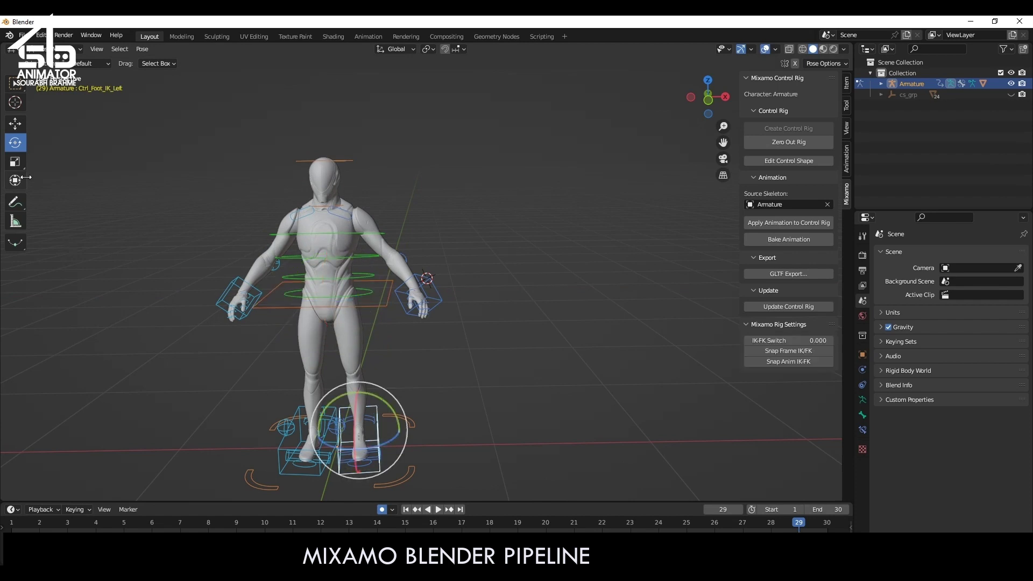
pyautogui.click(309, 431)
pyautogui.moveTo(309, 430); pyautogui.dragTo(292, 409)
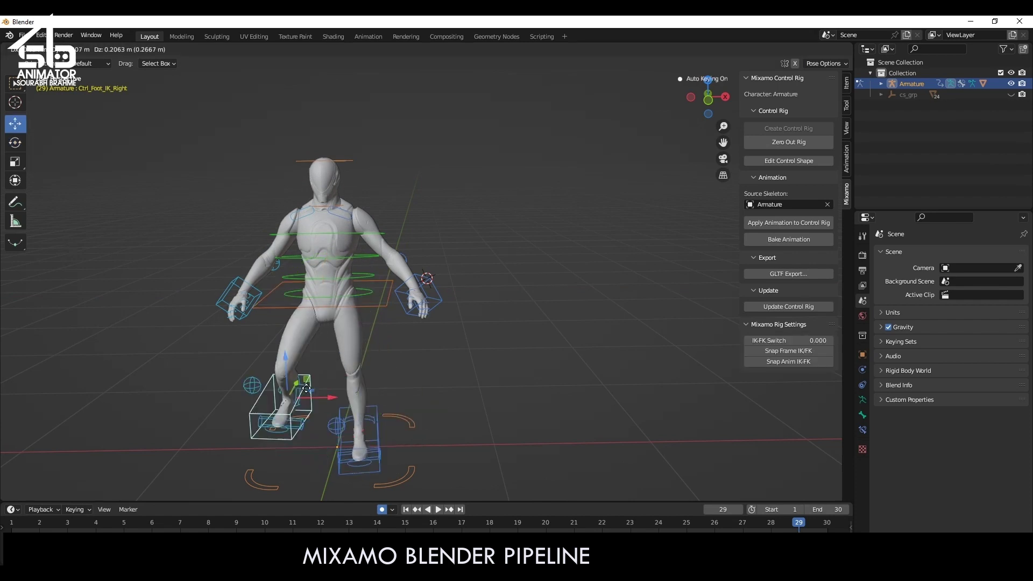
pyautogui.hotkey('ctrl', 'z')
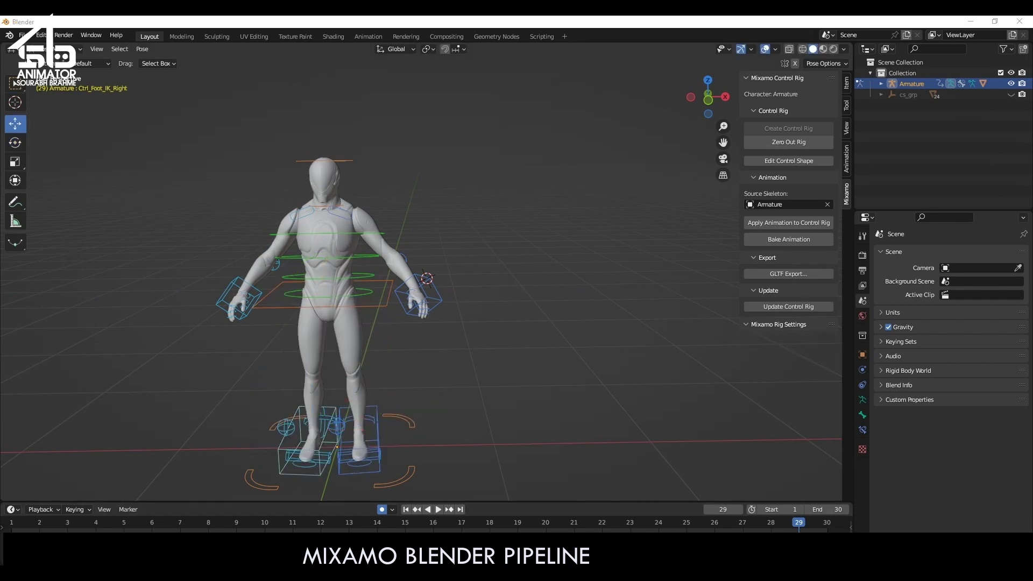
pyautogui.click(21, 35)
pyautogui.click(164, 287)
# Step: Import Standard Walk.fbx and apply it from Armature.001 to the control rig, watching the walk
pyautogui.doubleClick(401, 228)
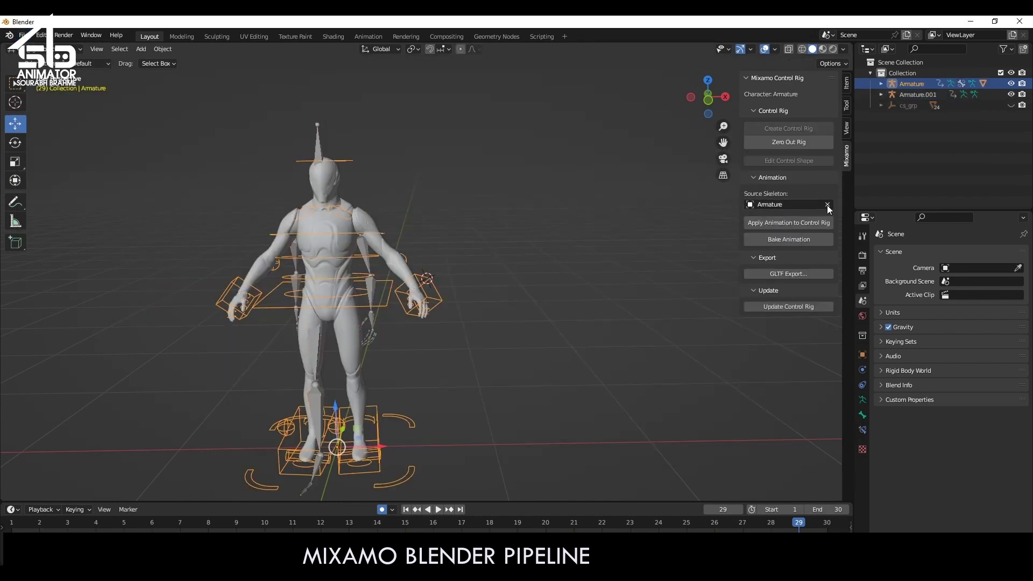
pyautogui.click(754, 221)
pyautogui.click(439, 510)
pyautogui.moveTo(461, 297); pyautogui.dragTo(534, 270, button='middle')
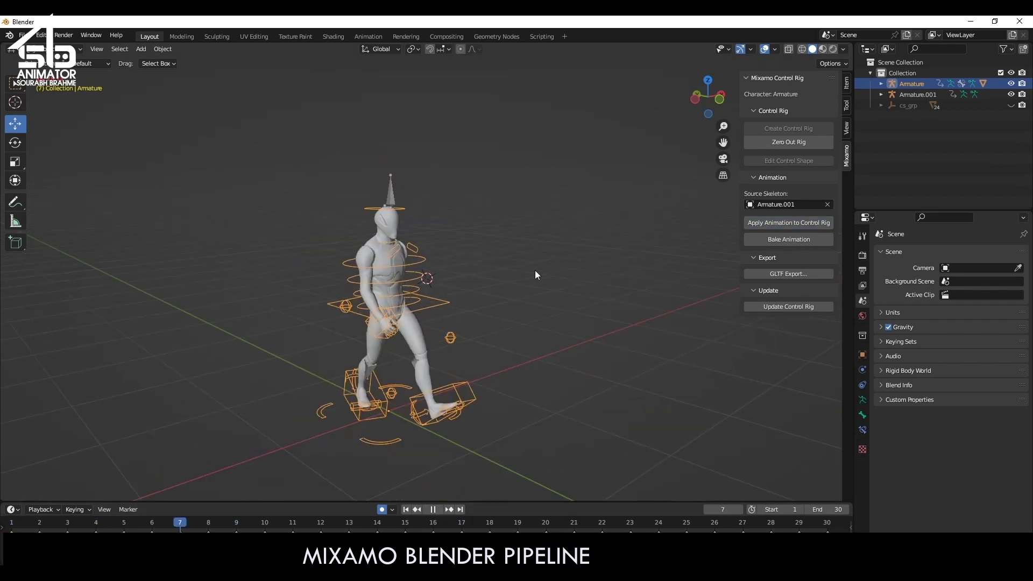